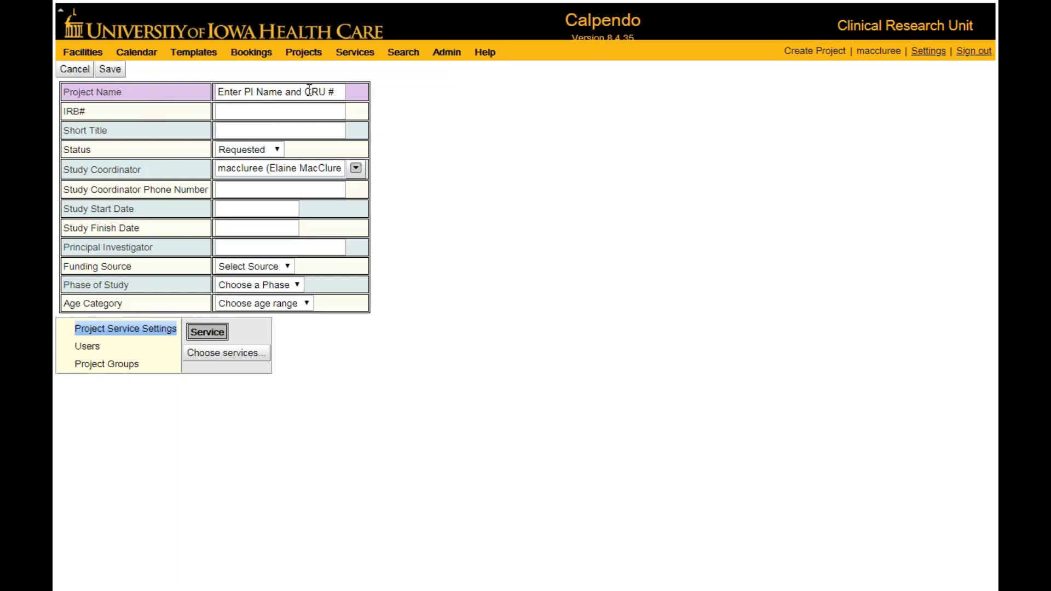
Name the project with the principal investigator's surname and CRU number 19-1111, and set the IRB number to 12345678.
{"action": "left_click_drag", "start_coordinate": [338, 92], "coordinate": [215, 93]}
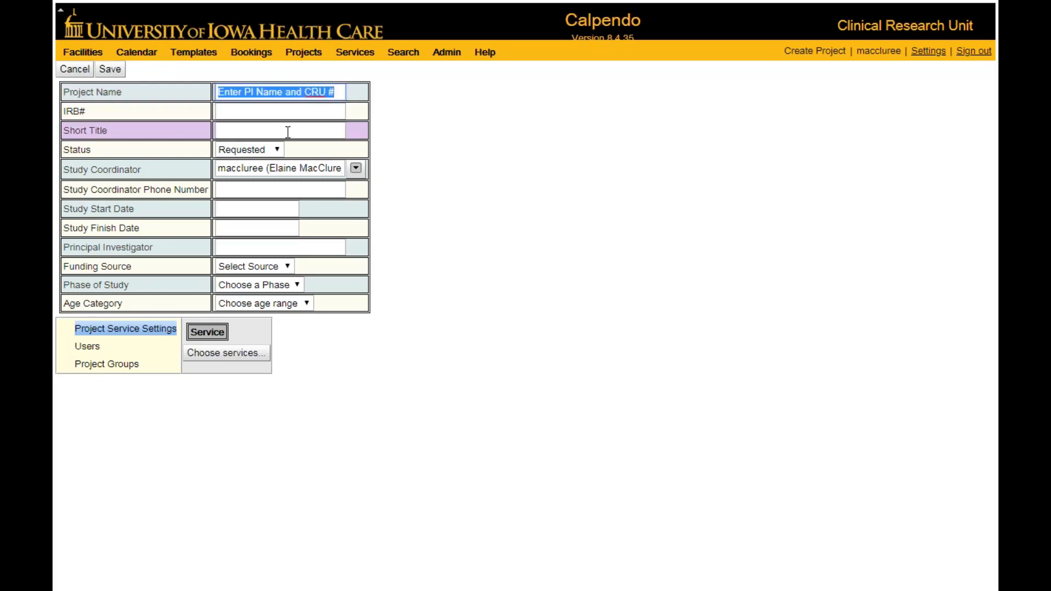
{"action": "type", "text": "C"}
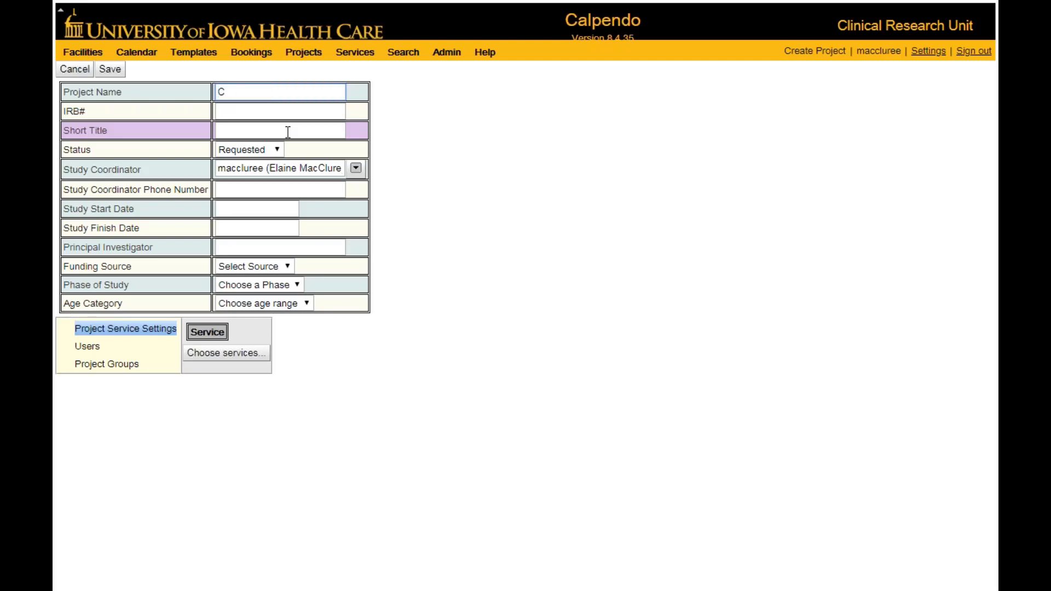
{"action": "type", "text": "omellas 19-1111"}
{"action": "left_click", "coordinate": [233, 112]}
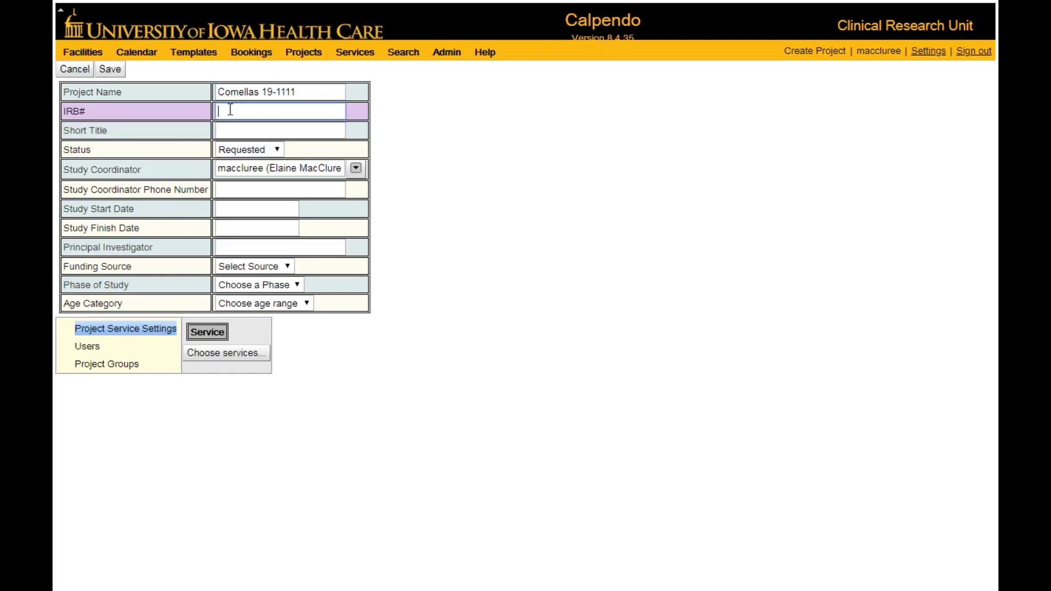
{"action": "type", "text": "12345678"}
Enter "Test for demo" as the project's short title.
{"action": "left_click", "coordinate": [243, 126]}
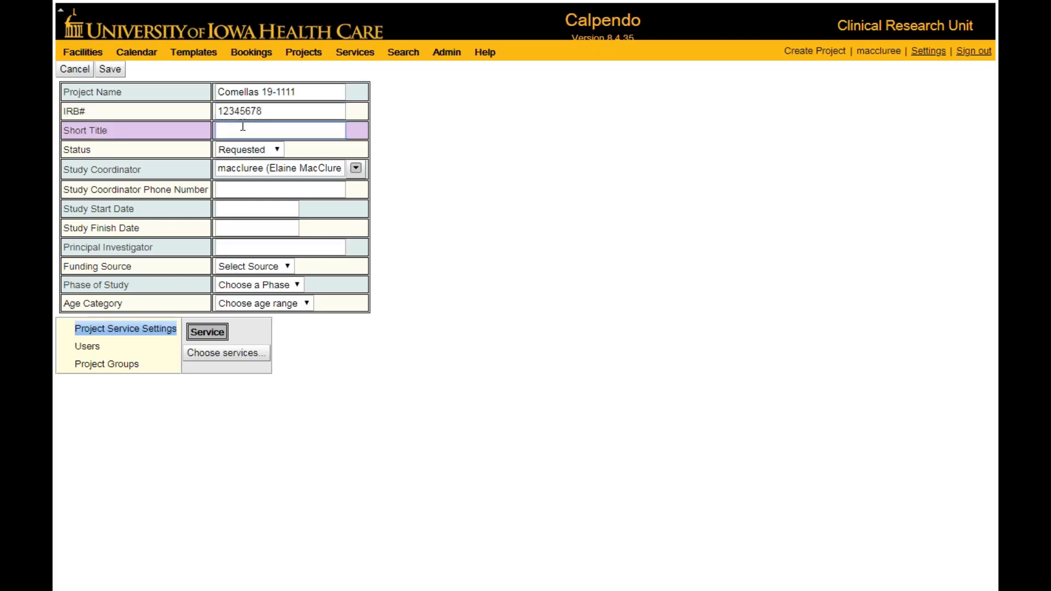
{"action": "type", "text": "Te"}
{"action": "type", "text": "st "}
{"action": "type", "text": "for "}
{"action": "type", "text": "deni"}
{"action": "left_click", "coordinate": [243, 130]}
{"action": "key", "text": "BackSpace"}
{"action": "type", "text": "0"}
{"action": "key", "text": "BackSpace"}
{"action": "type", "text": "o"}
{"action": "left_click_drag", "start_coordinate": [279, 130], "coordinate": [254, 133]}
{"action": "type", "text": "Demo"}
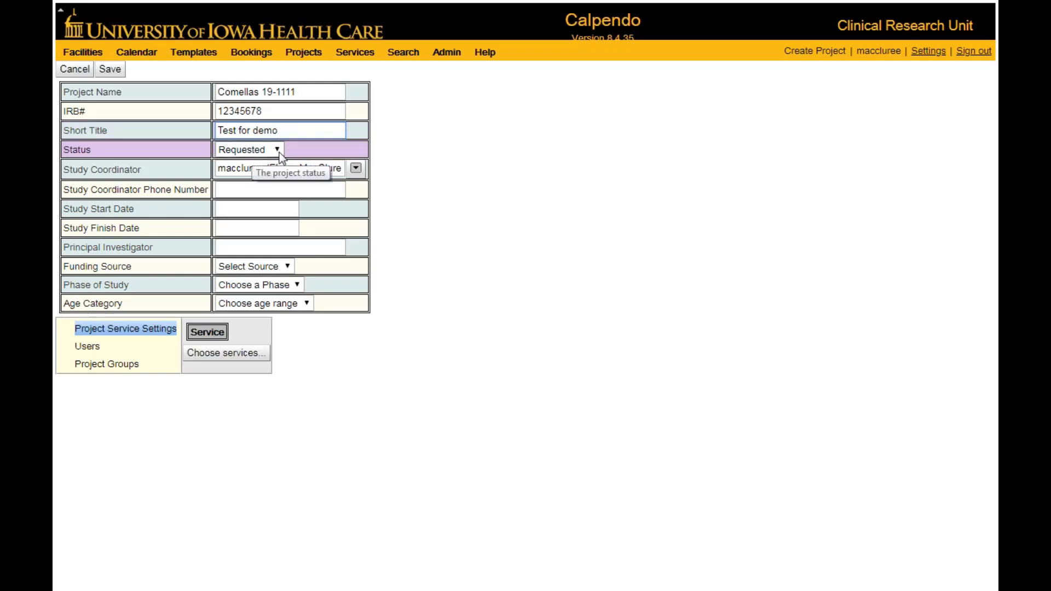
Assign a different registered user as study coordinator and enter the coordinator's phone number.
{"action": "left_click", "coordinate": [356, 170]}
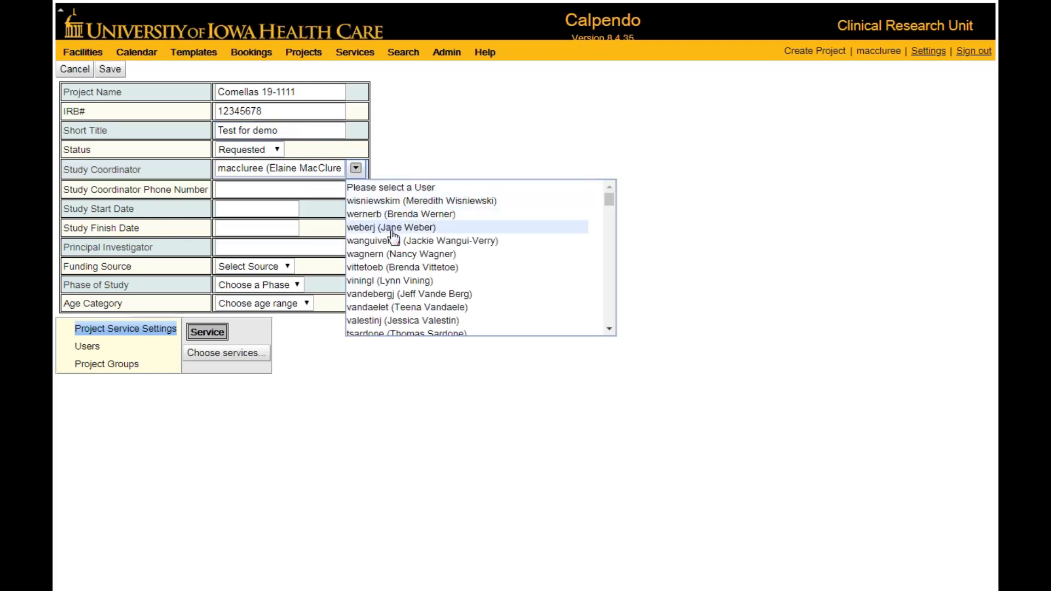
{"action": "left_click", "coordinate": [613, 329]}
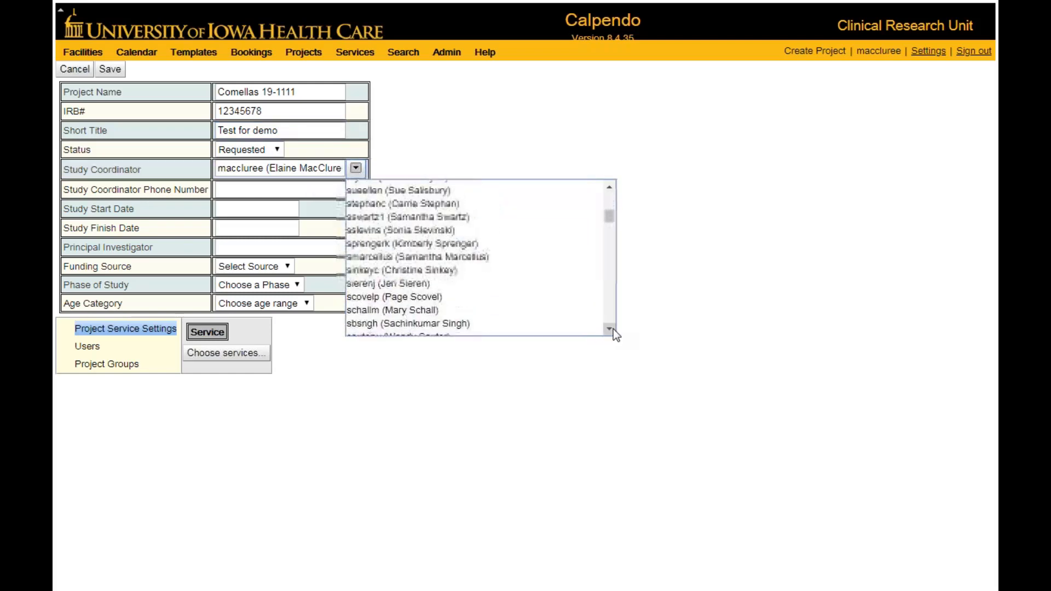
{"action": "left_click", "coordinate": [609, 194]}
{"action": "left_click", "coordinate": [609, 193]}
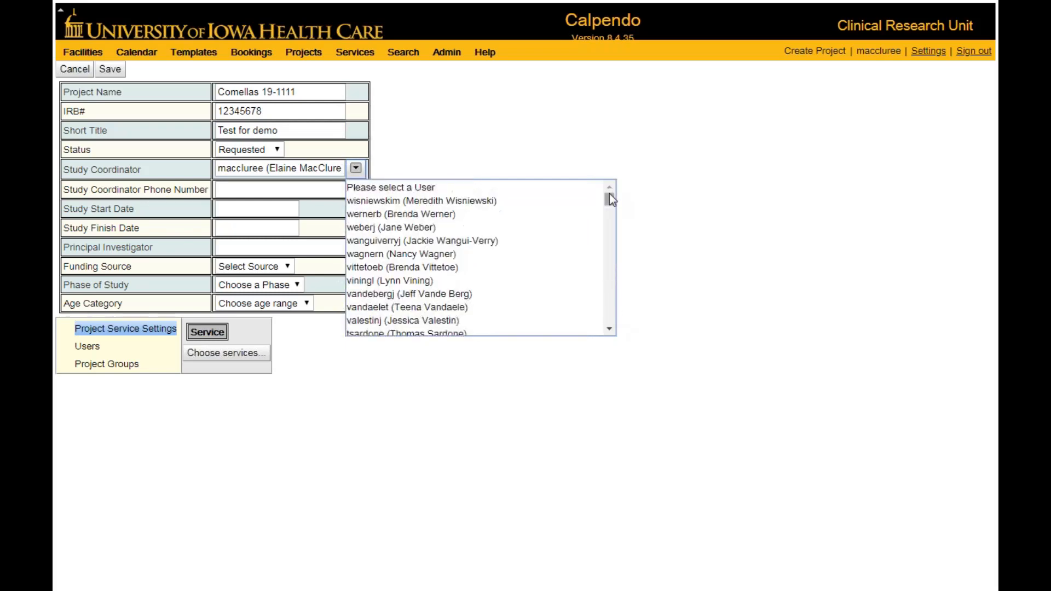
{"action": "left_click", "coordinate": [431, 241]}
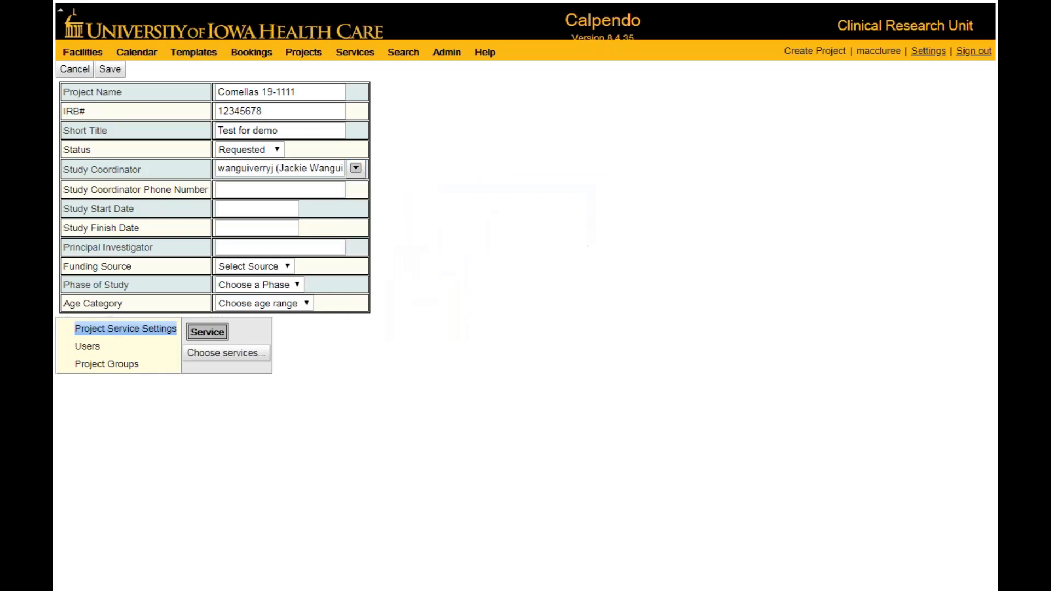
{"action": "left_click", "coordinate": [296, 190]}
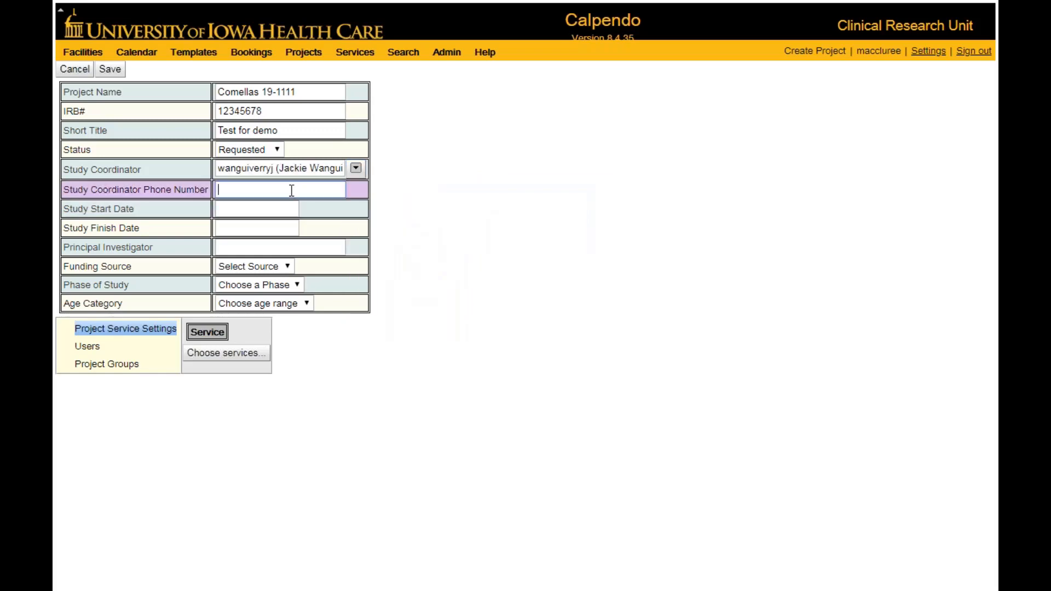
{"action": "type", "text": "356"}
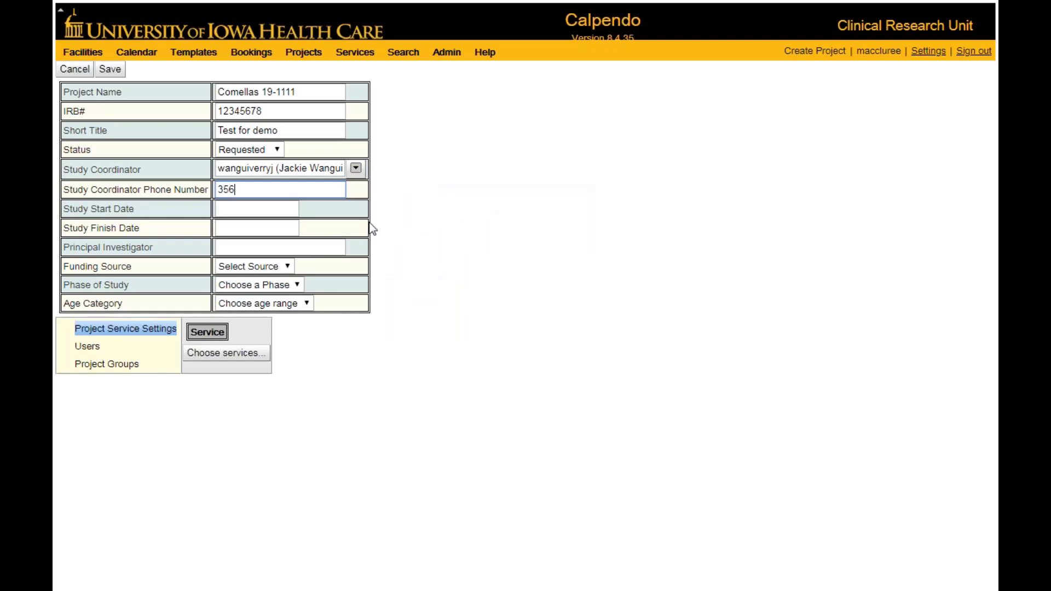
{"action": "type", "text": "-1061"}
Set the study start date to 1 Apr 2019 and the study finish date to 31 May 2020.
{"action": "left_click", "coordinate": [282, 210]}
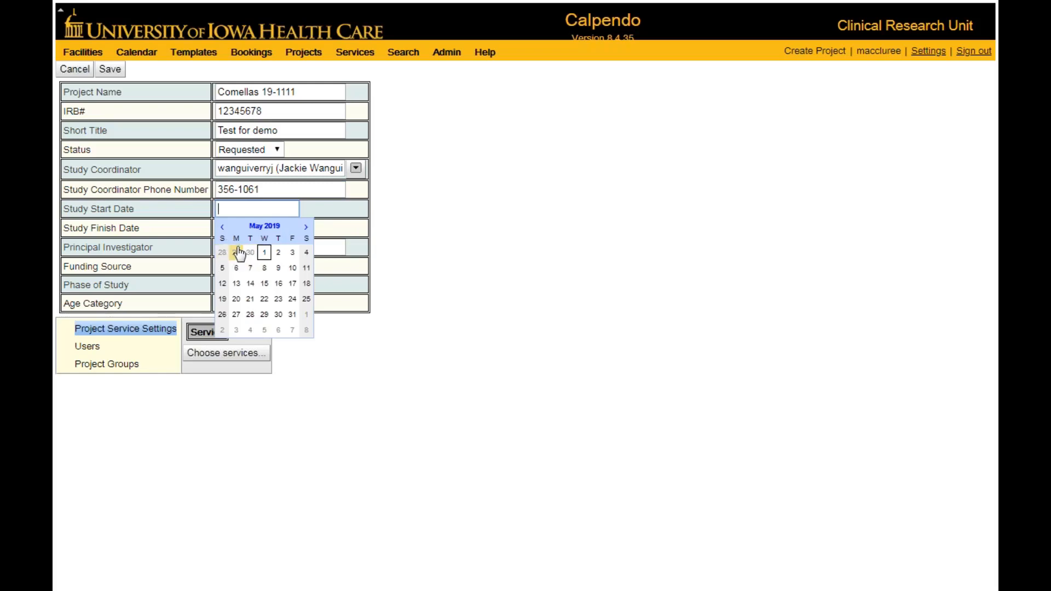
{"action": "left_click", "coordinate": [223, 227]}
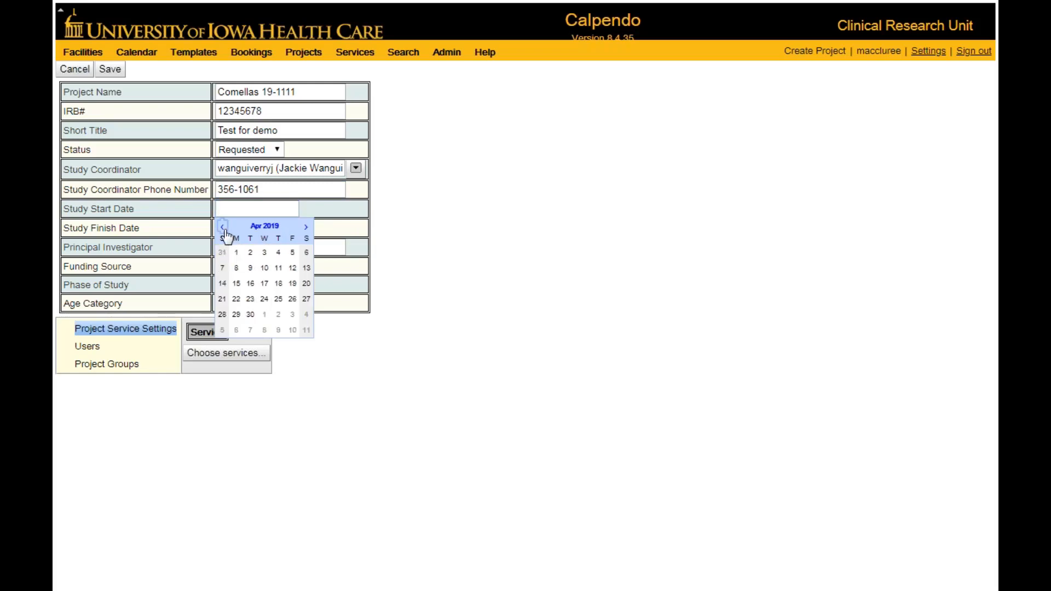
{"action": "left_click", "coordinate": [236, 252]}
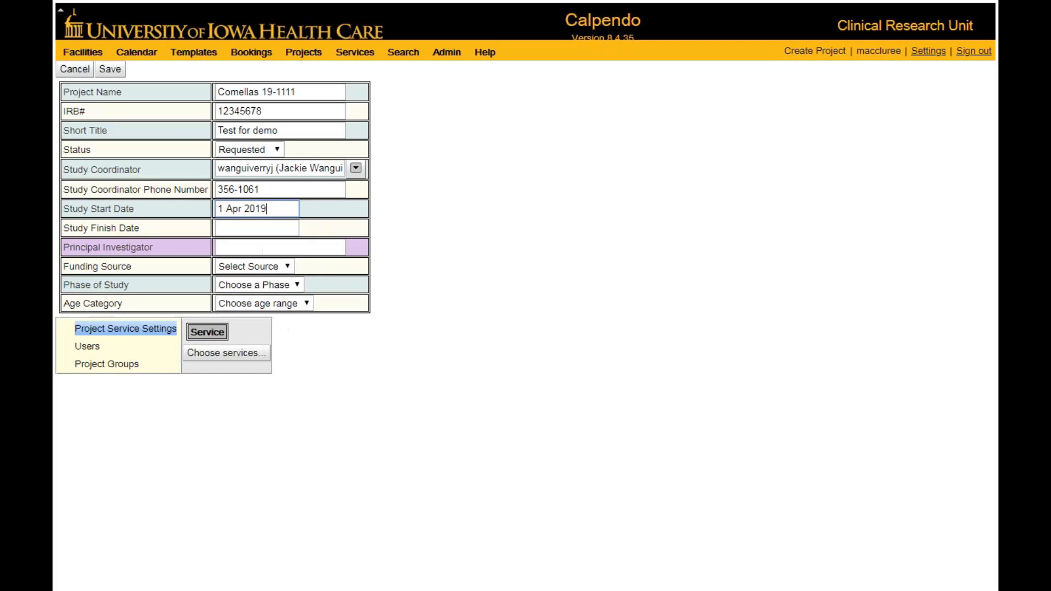
{"action": "left_click", "coordinate": [228, 228]}
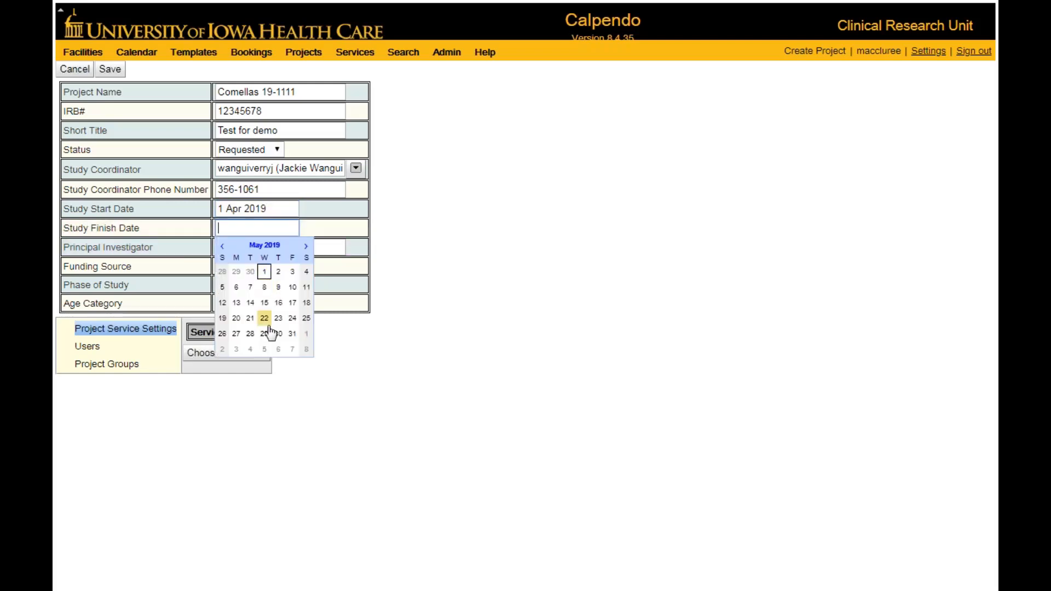
{"action": "left_click", "coordinate": [293, 333]}
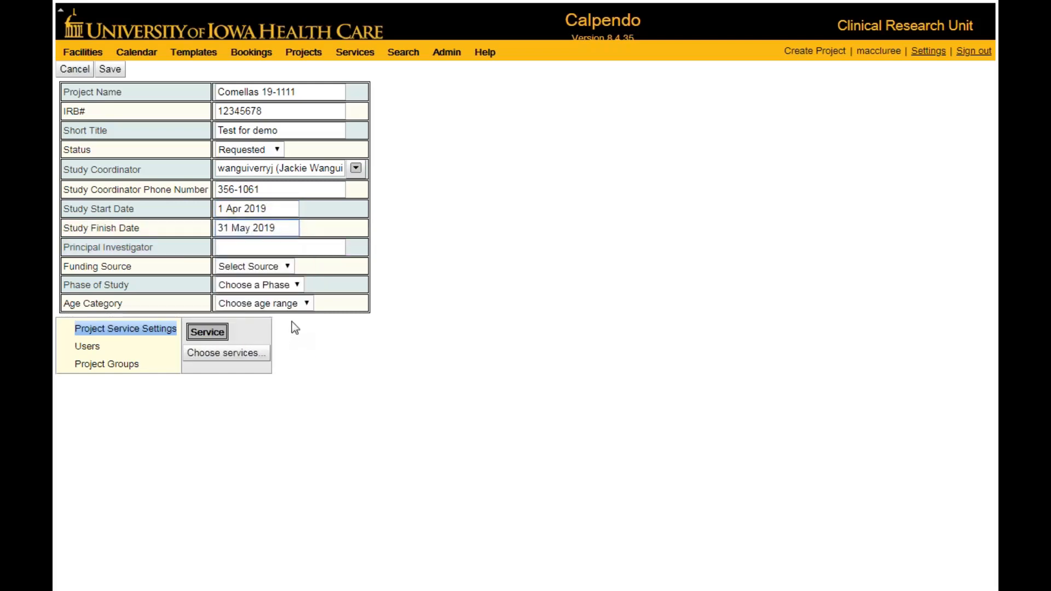
{"action": "left_click_drag", "start_coordinate": [277, 228], "coordinate": [268, 227]}
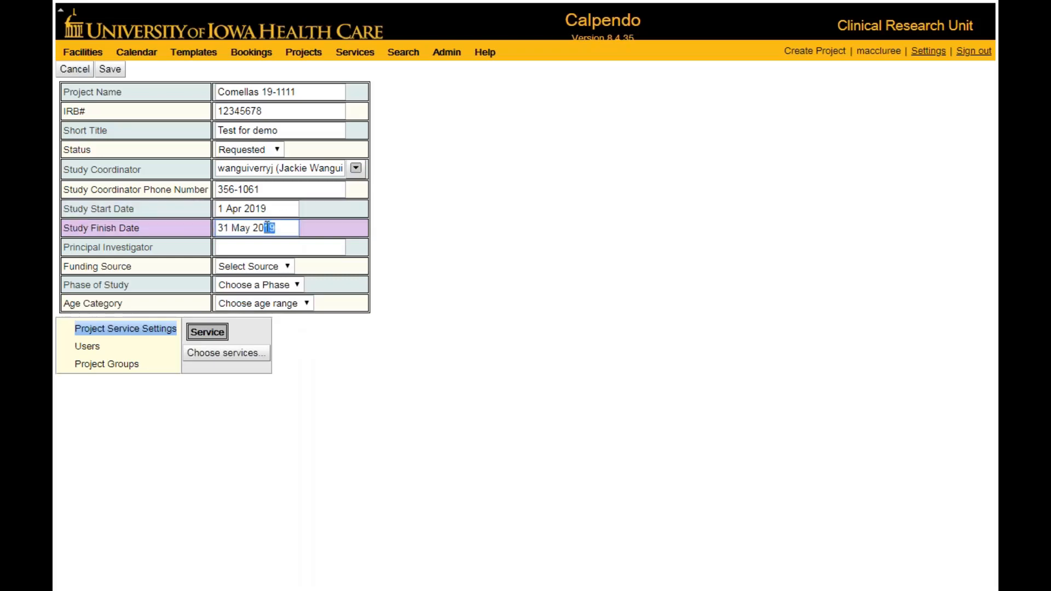
{"action": "type", "text": "20"}
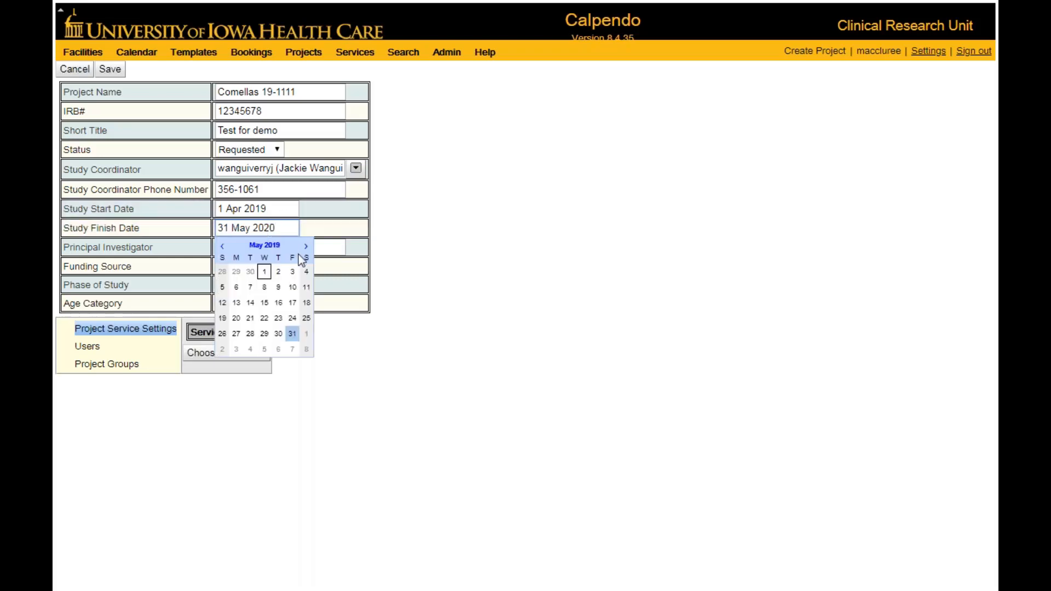
{"action": "left_click", "coordinate": [444, 423]}
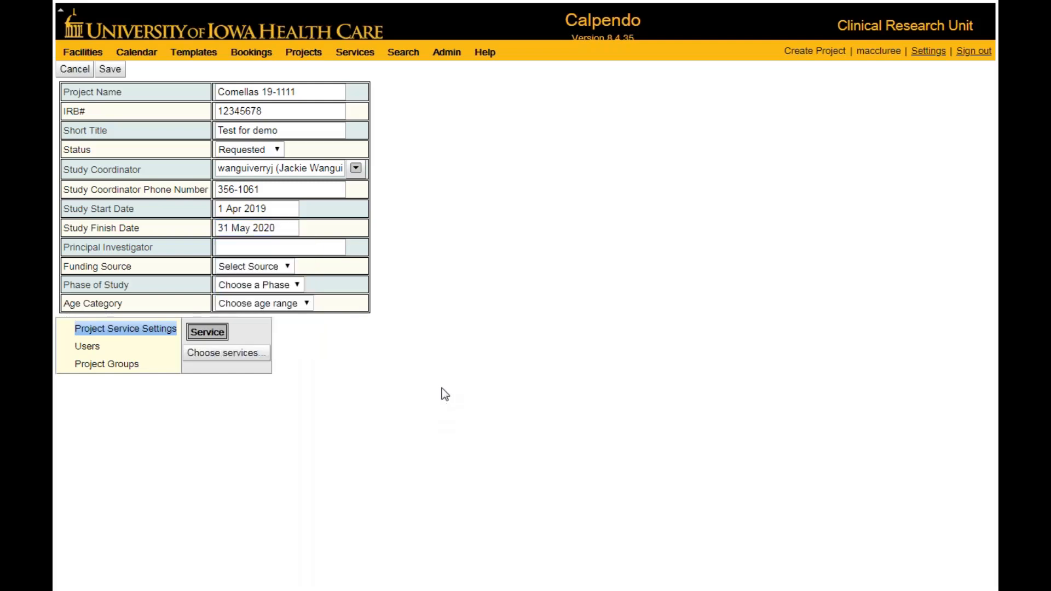
Enter the principal investigator's surname and set the funding source to Not Applicable.
{"action": "left_click", "coordinate": [295, 251]}
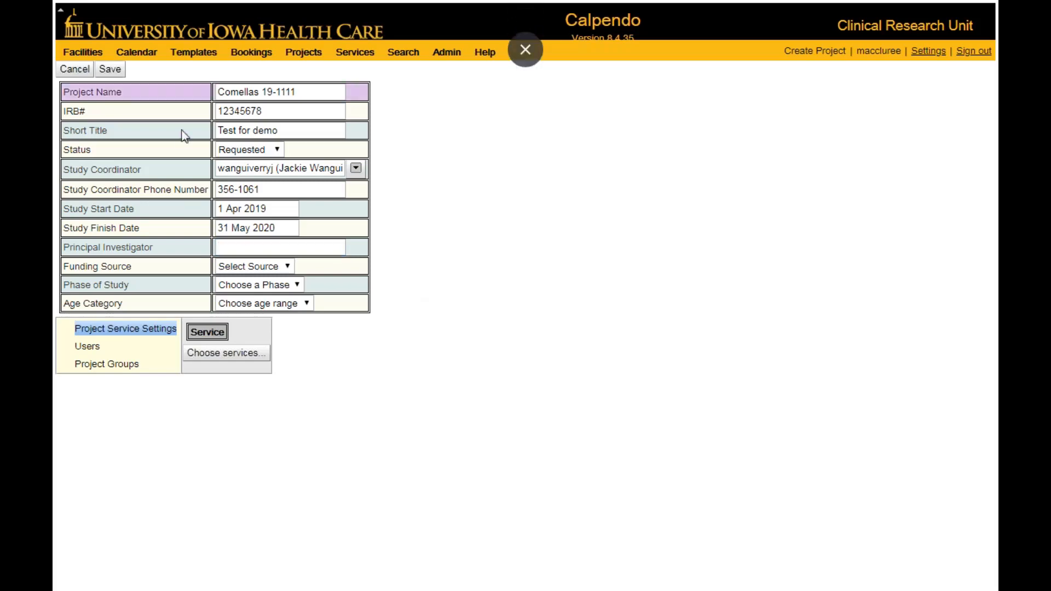
{"action": "left_click", "coordinate": [222, 245]}
{"action": "type", "text": "C"}
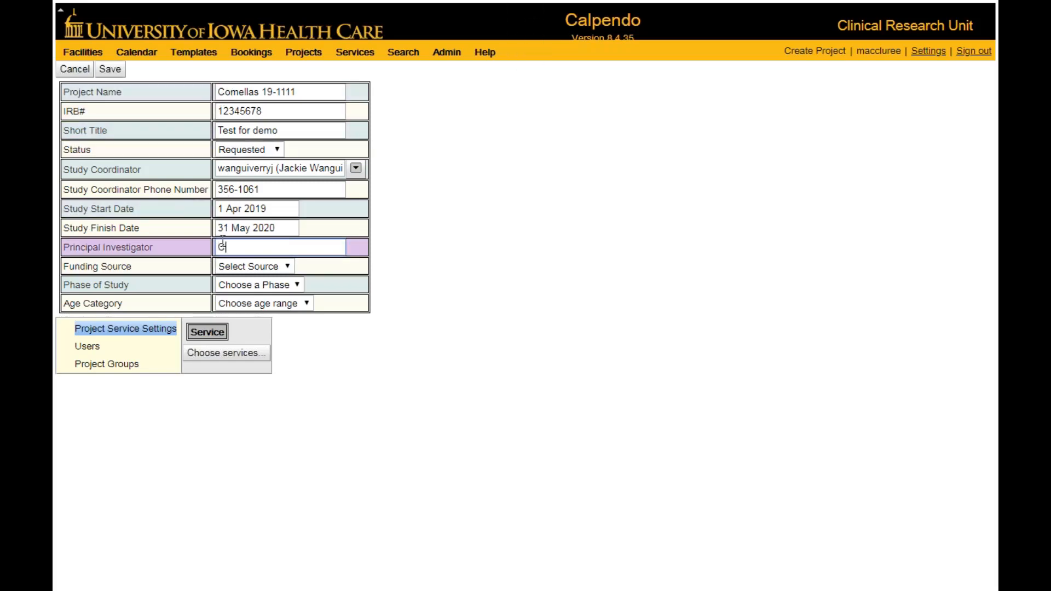
{"action": "type", "text": "omellas"}
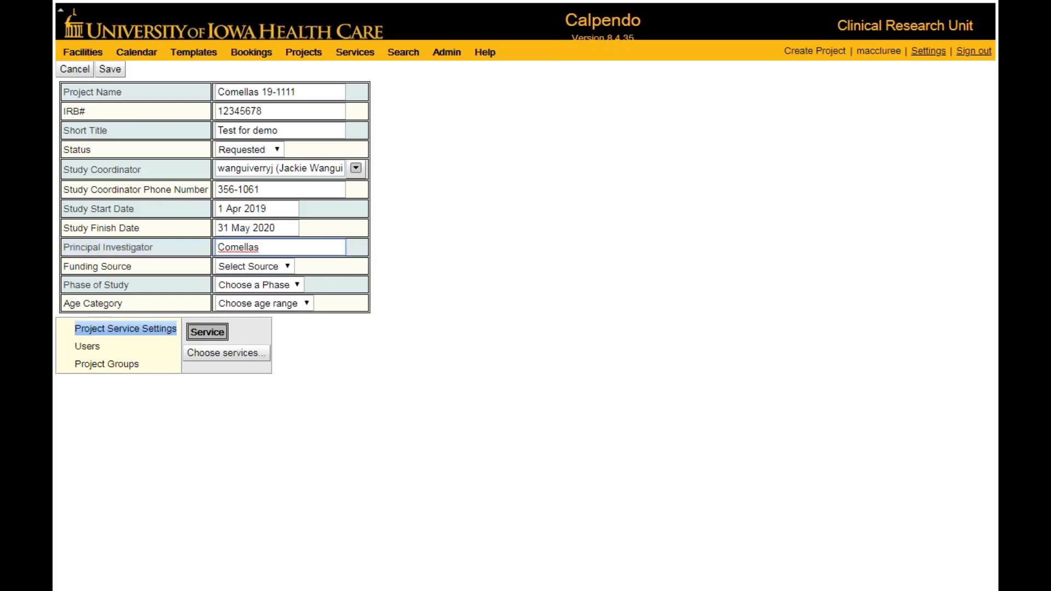
{"action": "left_click", "coordinate": [287, 266]}
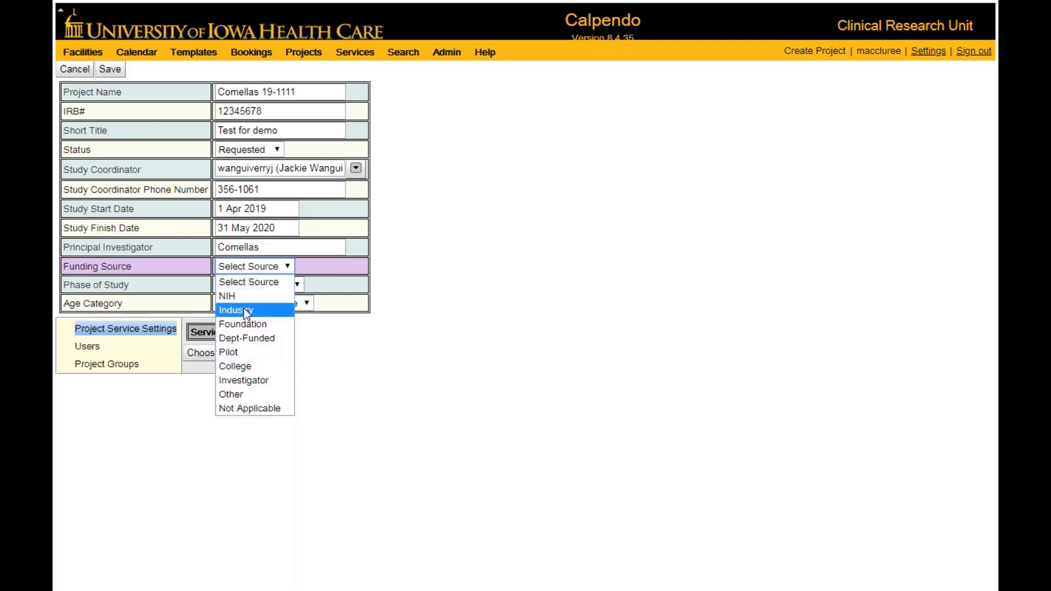
{"action": "left_click", "coordinate": [228, 409]}
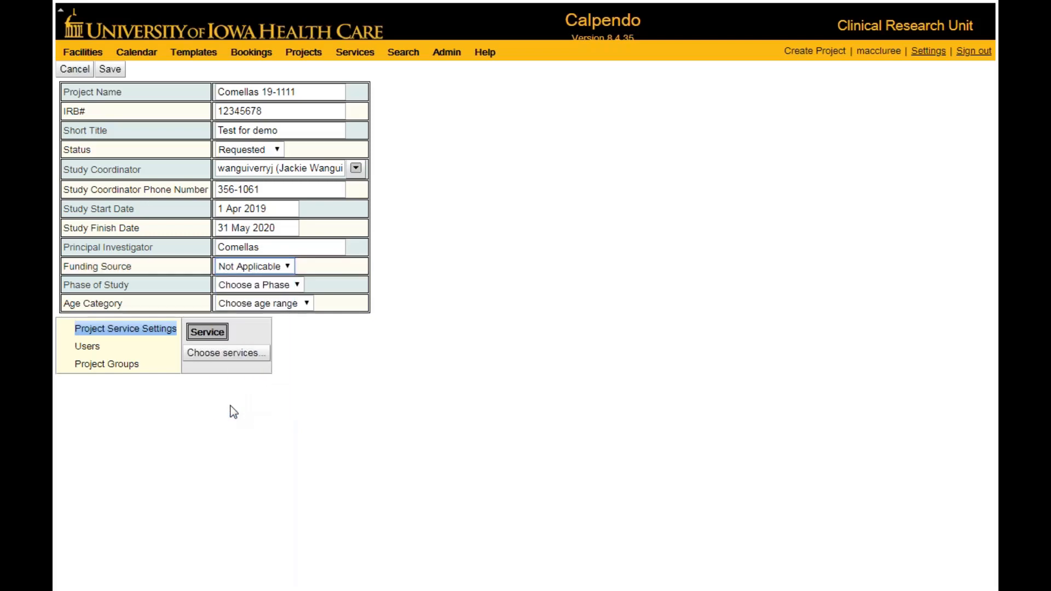
Set the phase of study to NA and the age category to Adult.
{"action": "left_click", "coordinate": [298, 284]}
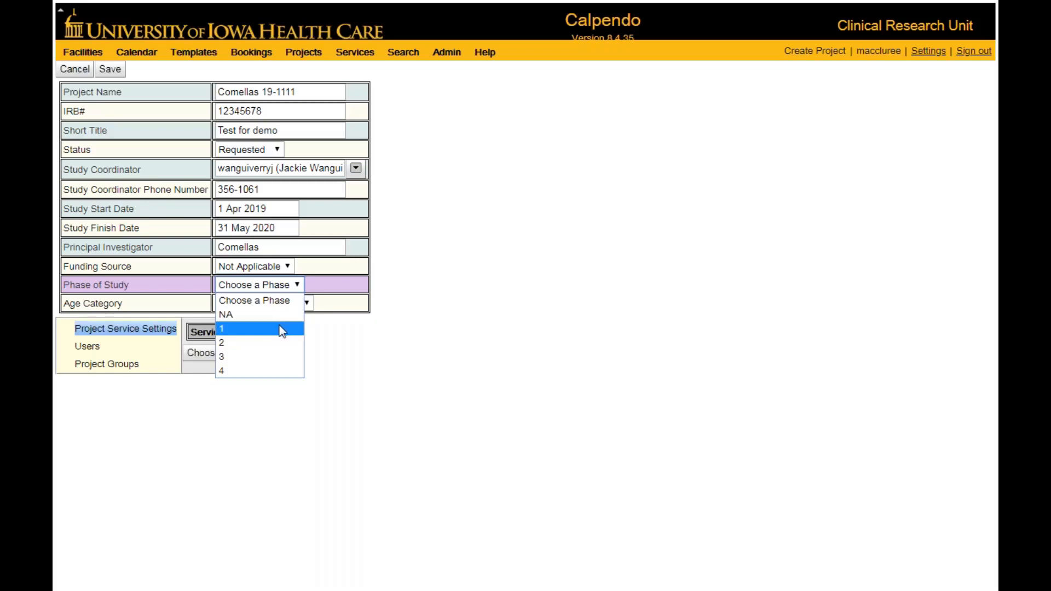
{"action": "left_click", "coordinate": [242, 316]}
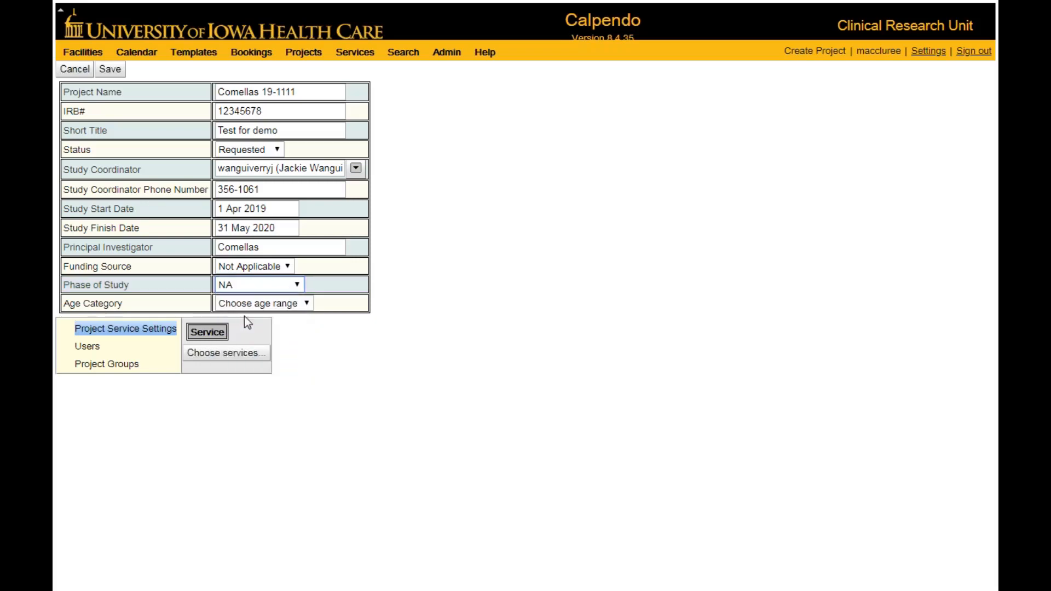
{"action": "left_click", "coordinate": [307, 304]}
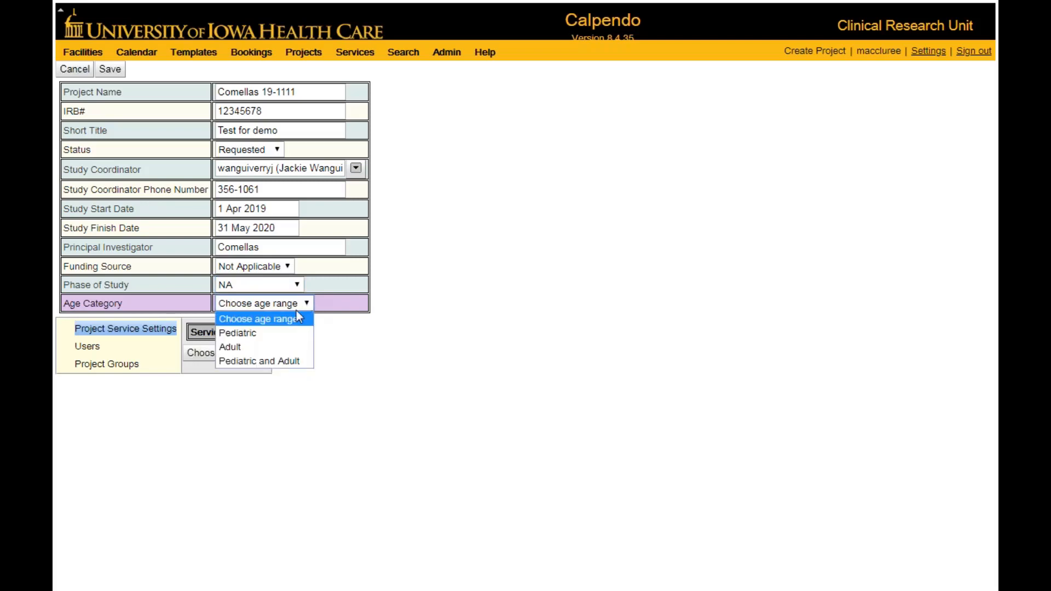
{"action": "left_click", "coordinate": [241, 347]}
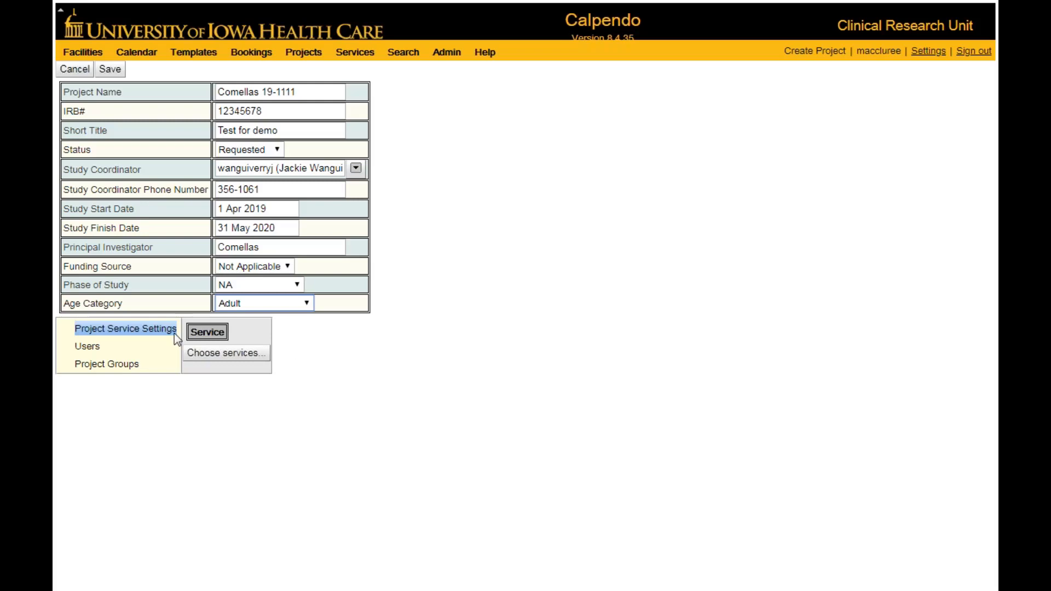
Look through the registered users and add a second one to the new project's user list.
{"action": "left_click", "coordinate": [86, 347]}
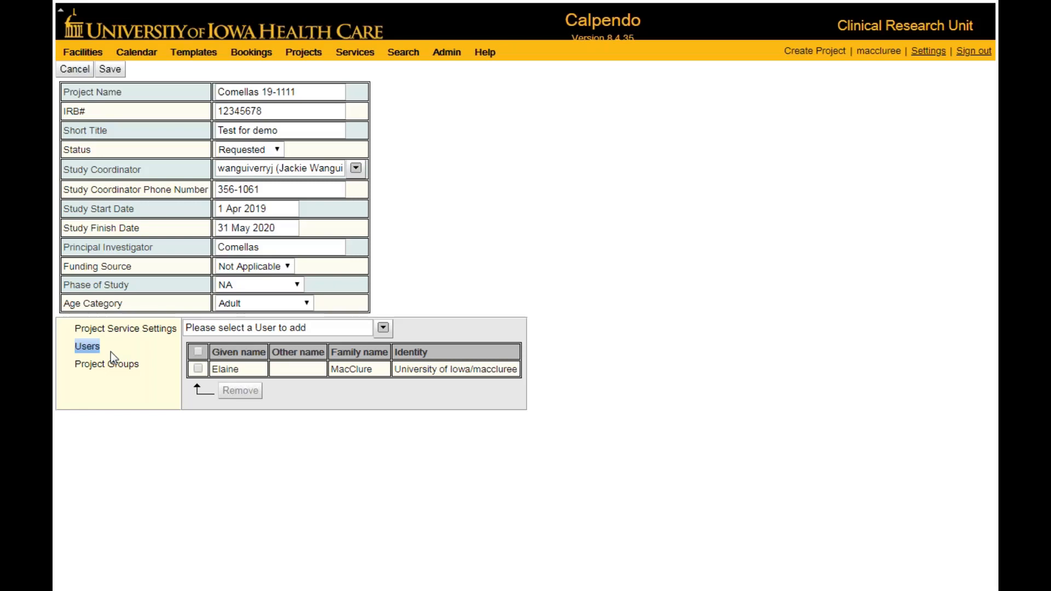
{"action": "left_click", "coordinate": [383, 327]}
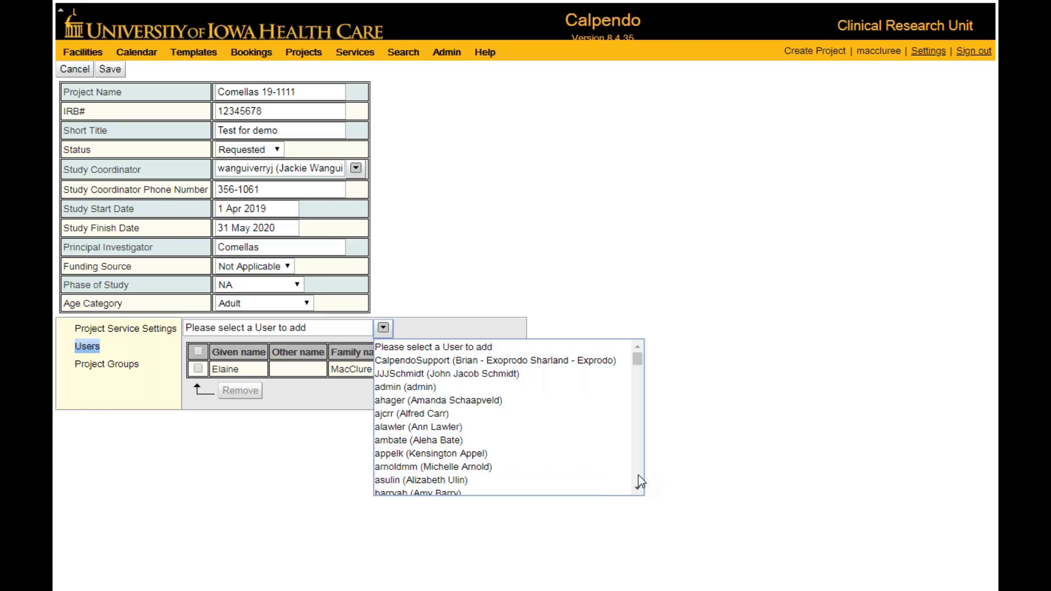
{"action": "scroll", "coordinate": [638, 475], "scroll_direction": "down", "scroll_amount": 15}
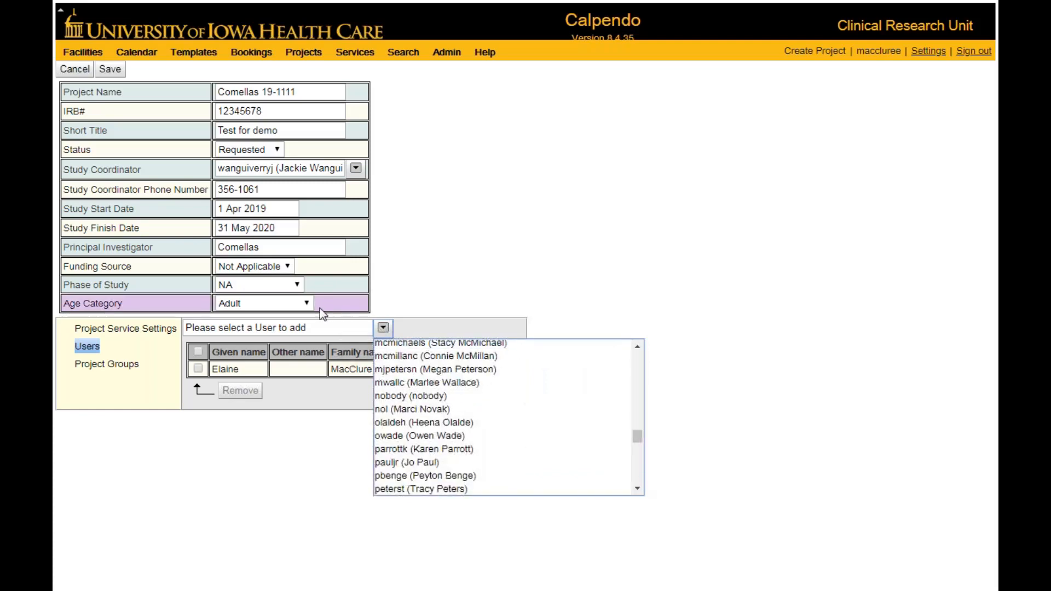
{"action": "left_click", "coordinate": [290, 327]}
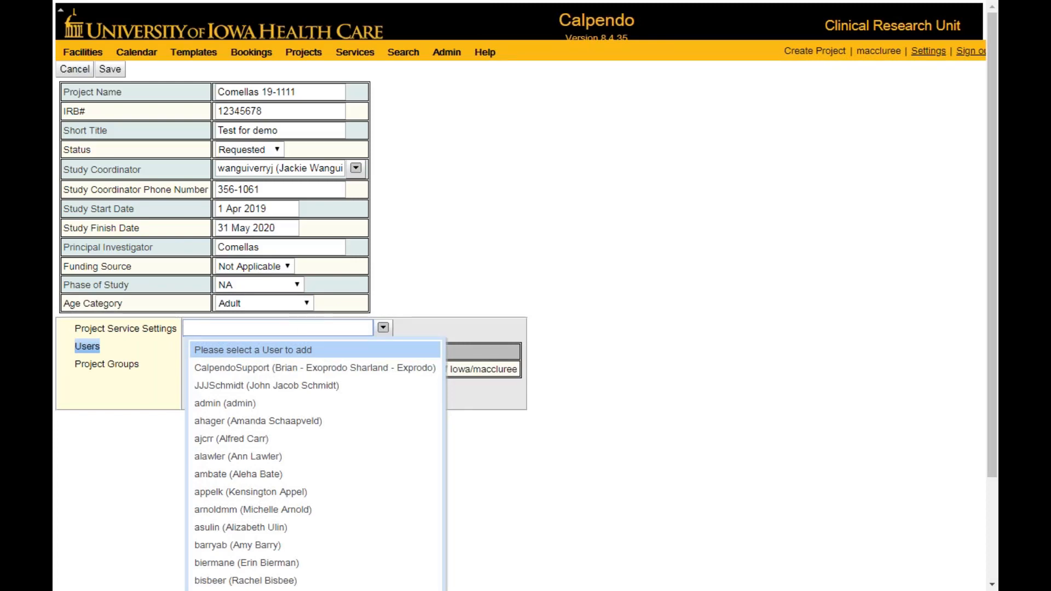
{"action": "type", "text": "arnold"}
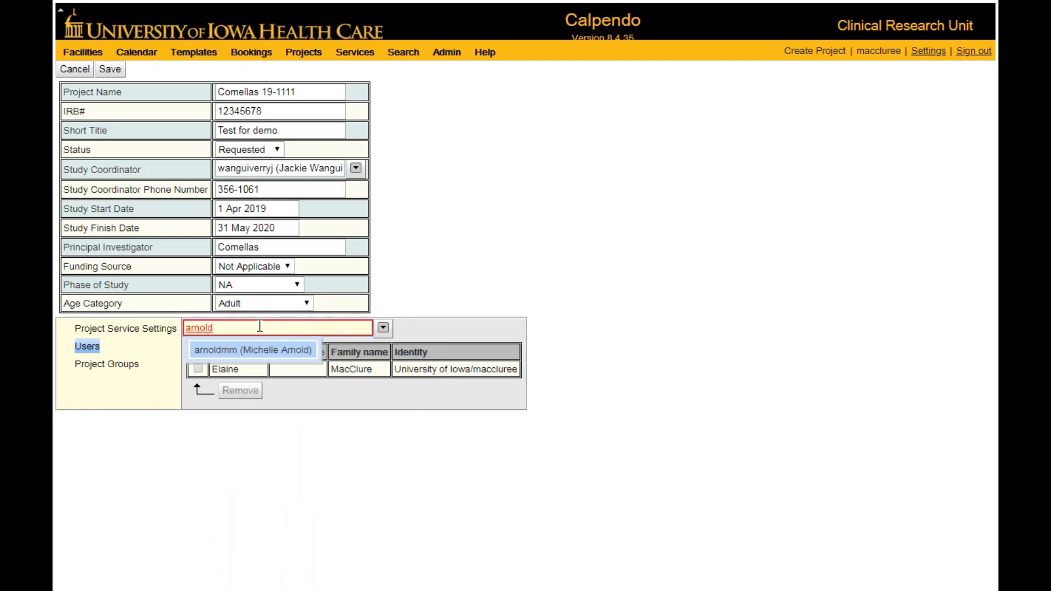
{"action": "left_click_drag", "start_coordinate": [260, 327], "coordinate": [154, 312]}
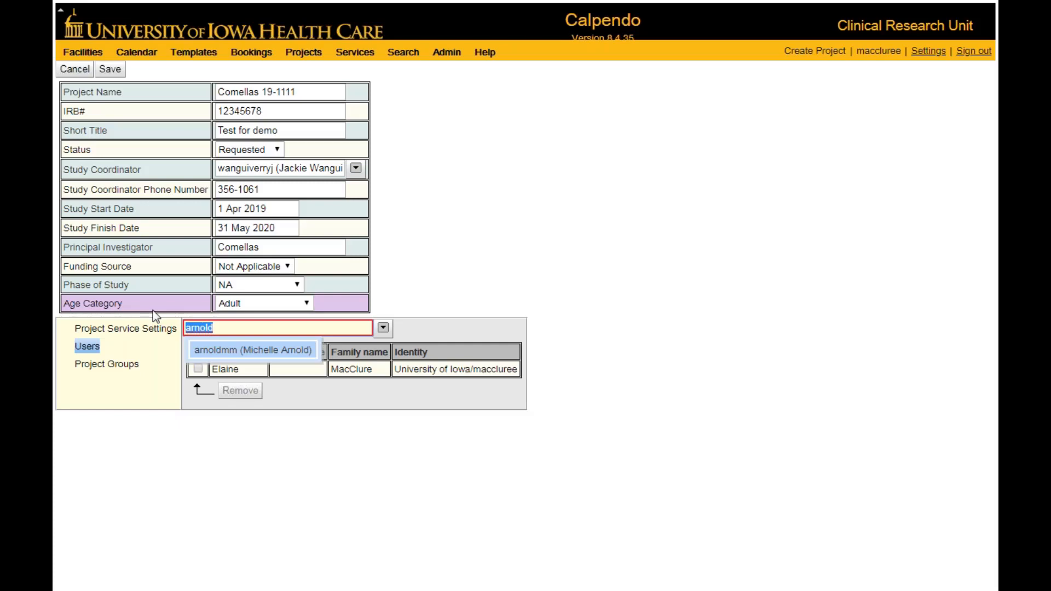
{"action": "type", "text": "mcm"}
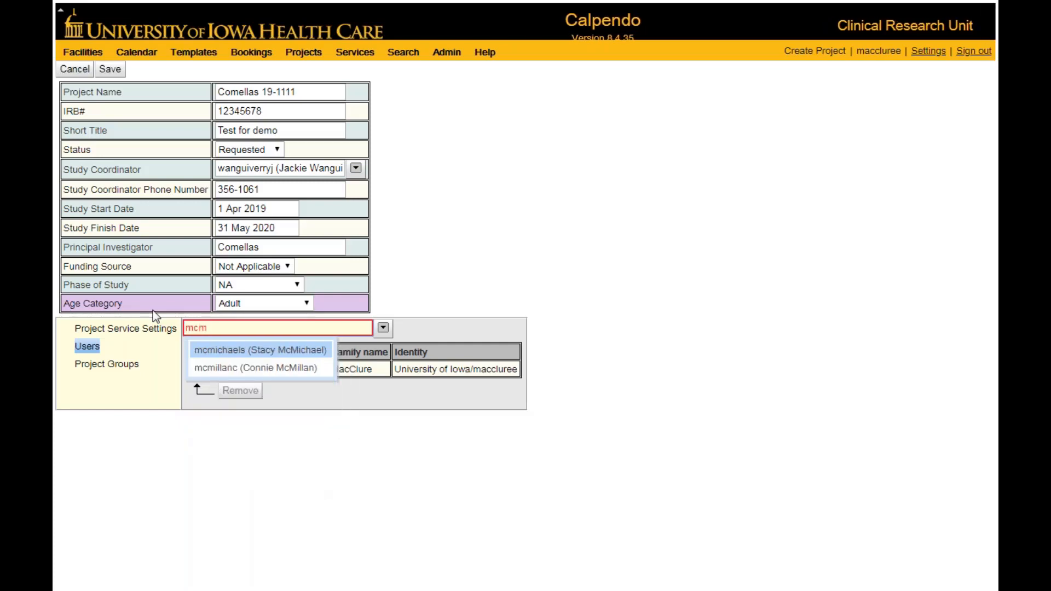
{"action": "key", "text": "Down"}
{"action": "key", "text": "Return"}
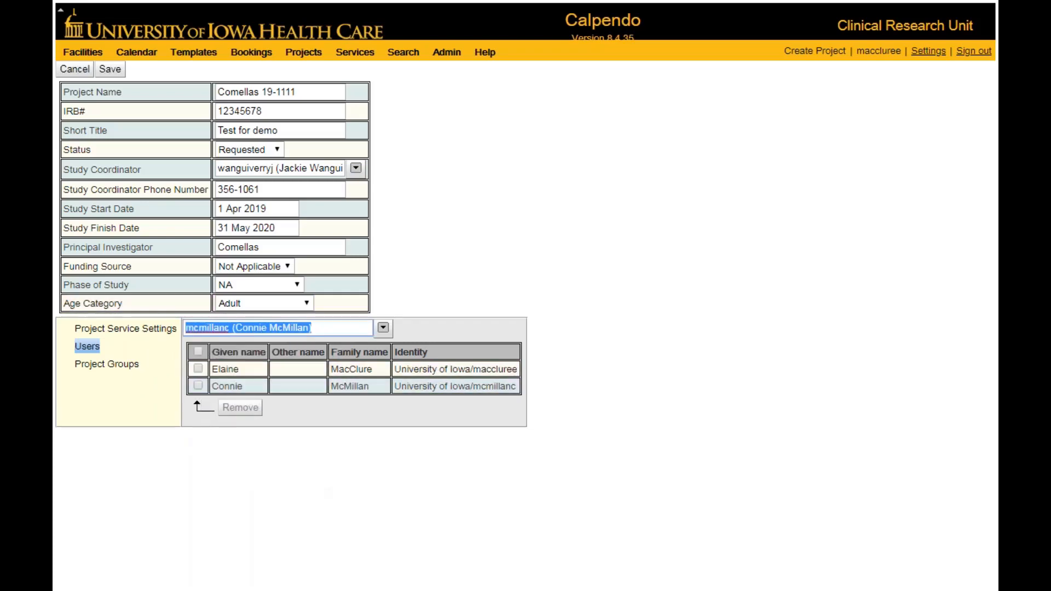
Try to save the new project request.
{"action": "left_click", "coordinate": [111, 71]}
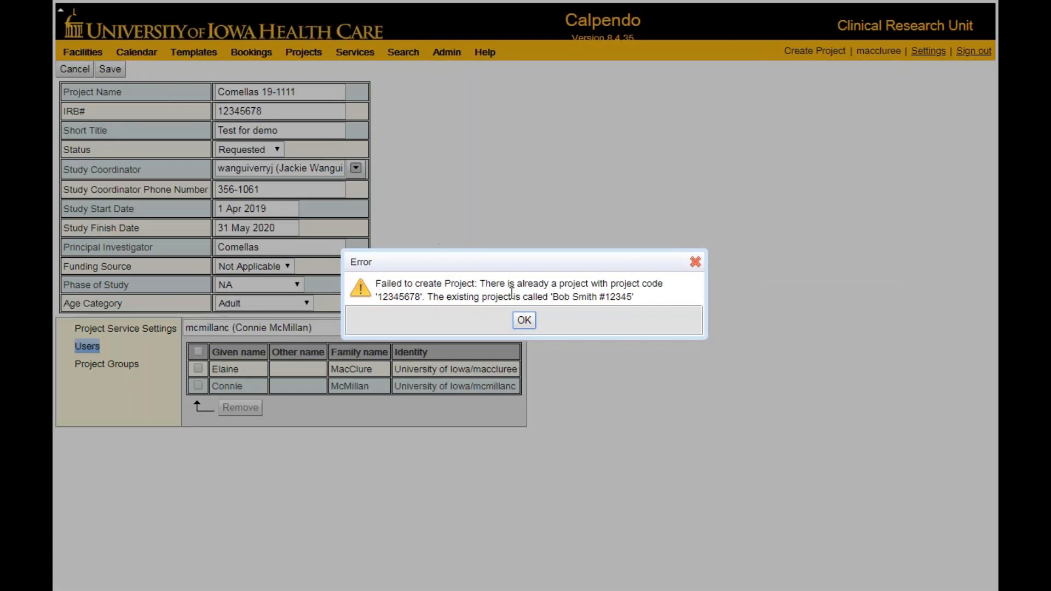
{"action": "left_click", "coordinate": [524, 322]}
{"action": "left_click", "coordinate": [524, 321]}
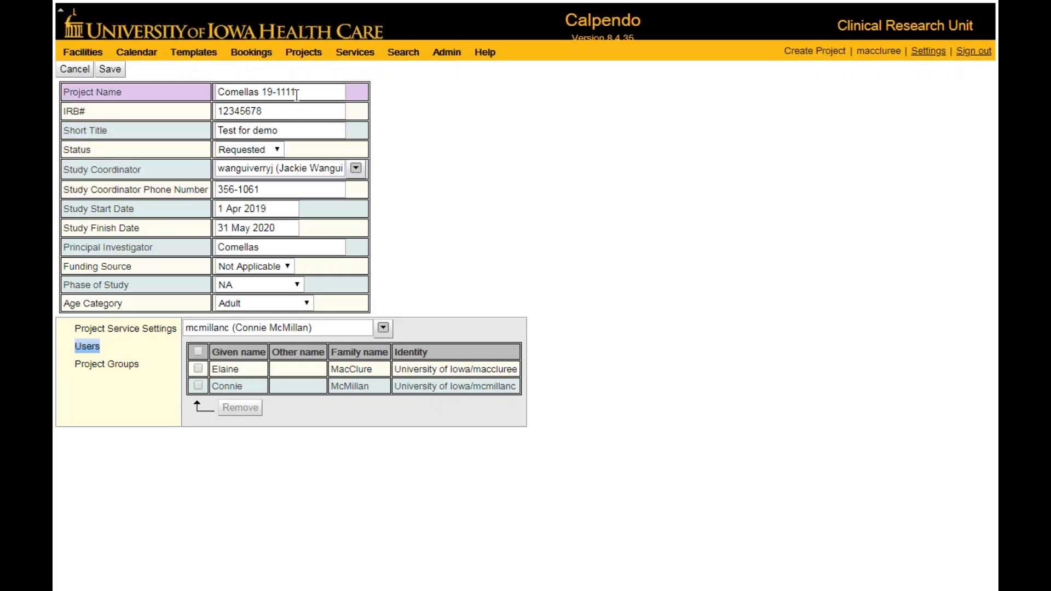
Change the project's IRB# to 58236974 and save the project request.
{"action": "double_click", "coordinate": [278, 109]}
{"action": "type", "text": "5"}
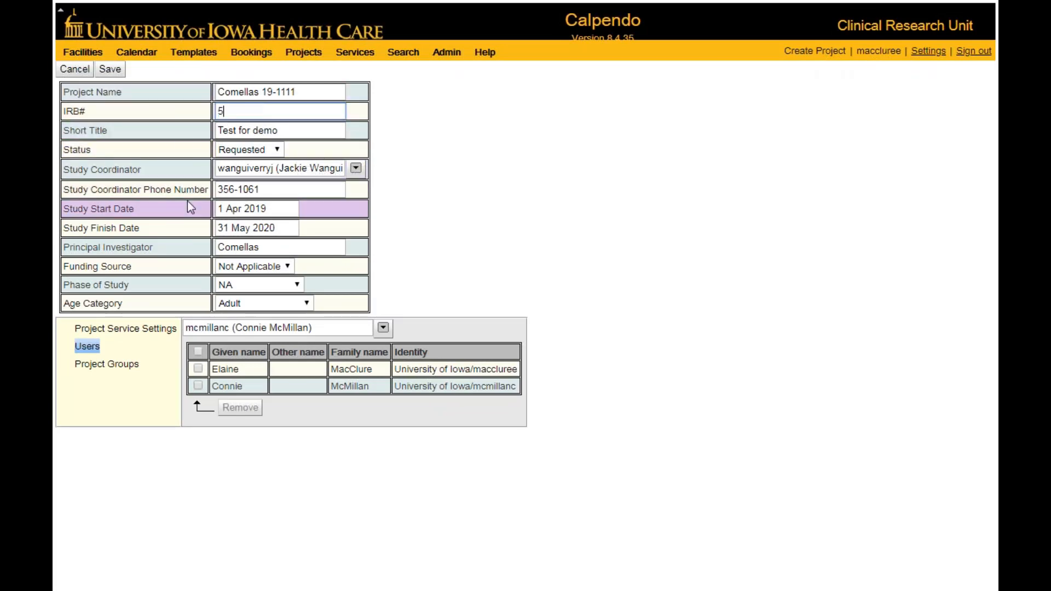
{"action": "type", "text": "8236974"}
{"action": "left_click", "coordinate": [110, 70]}
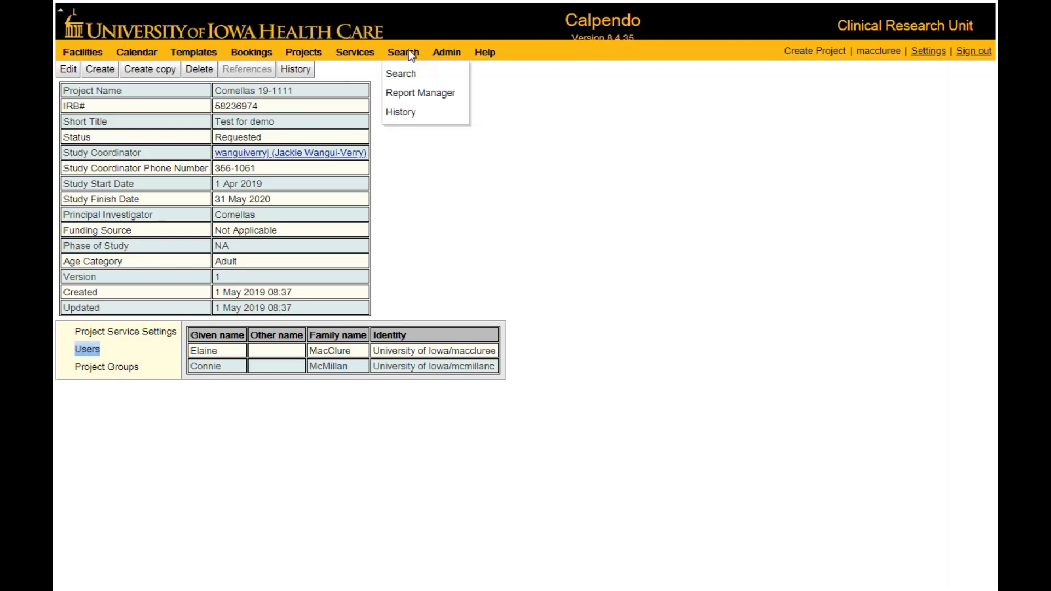
Open the No Room Required calendar.
{"action": "mouse_move", "coordinate": [256, 56]}
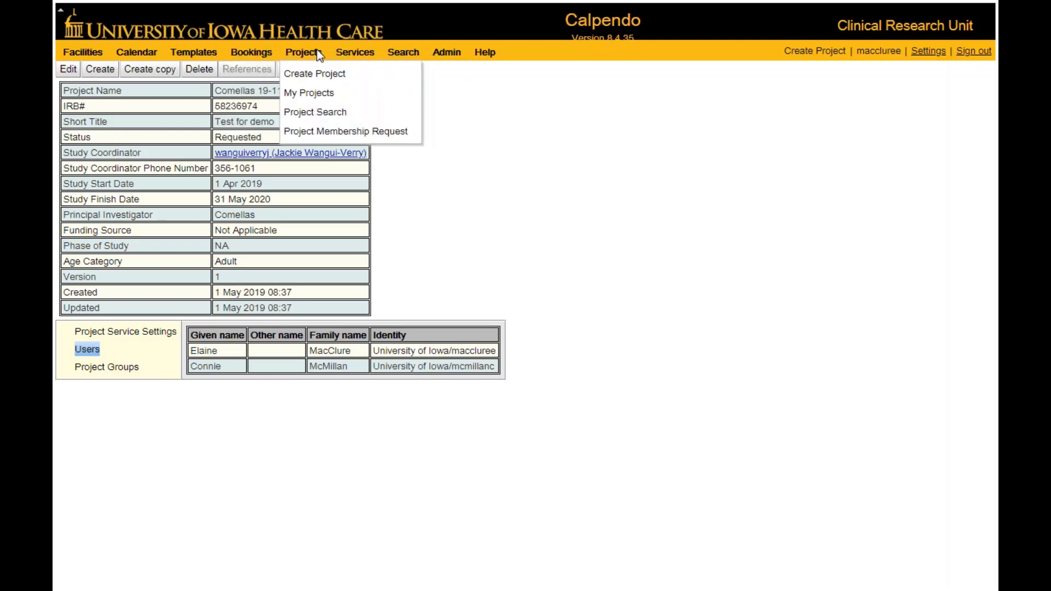
{"action": "mouse_move", "coordinate": [347, 58]}
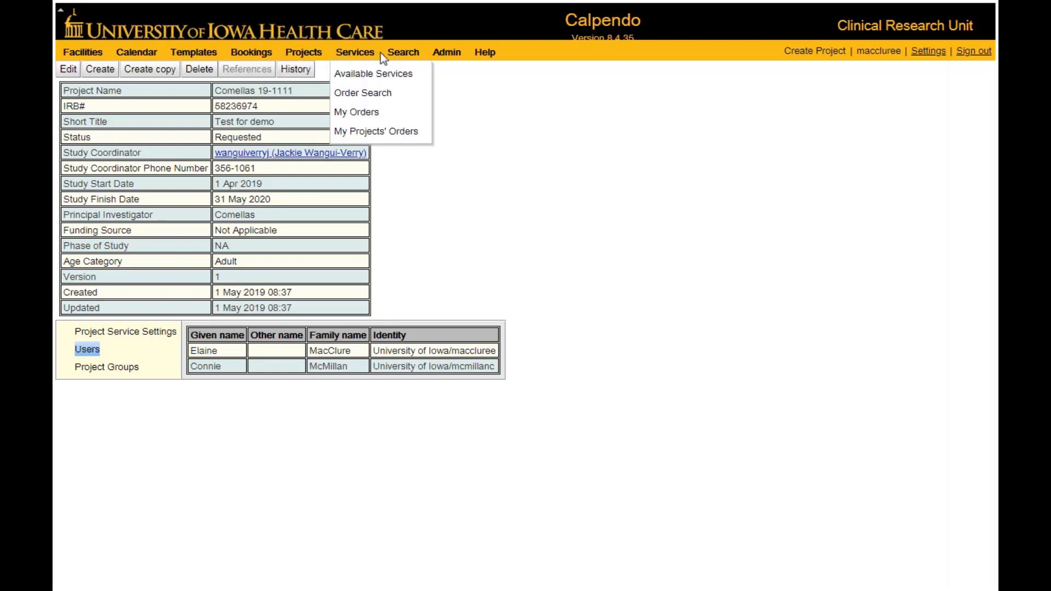
{"action": "mouse_move", "coordinate": [446, 53]}
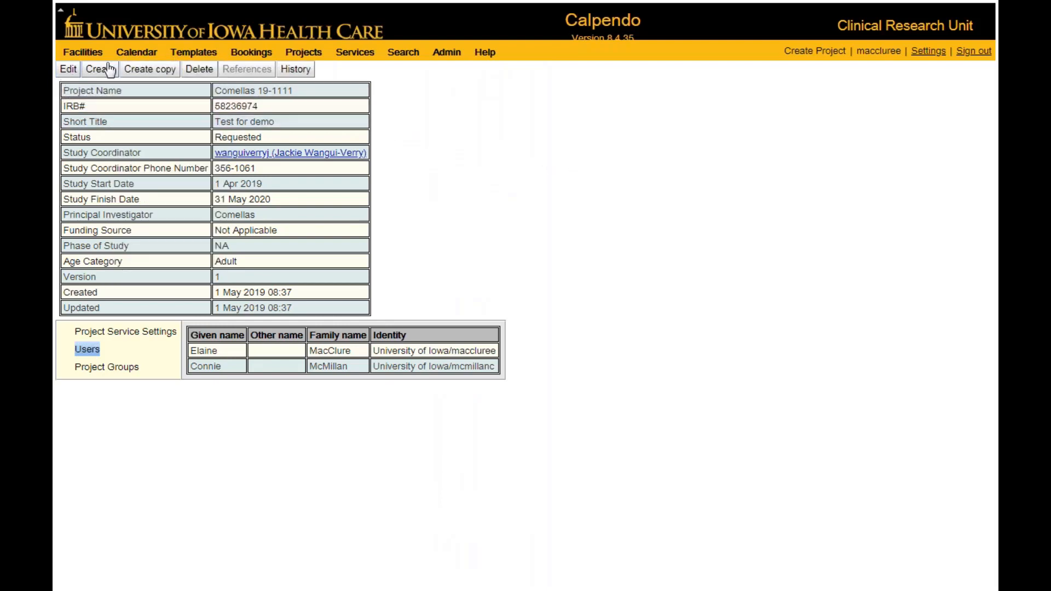
{"action": "left_click", "coordinate": [125, 54]}
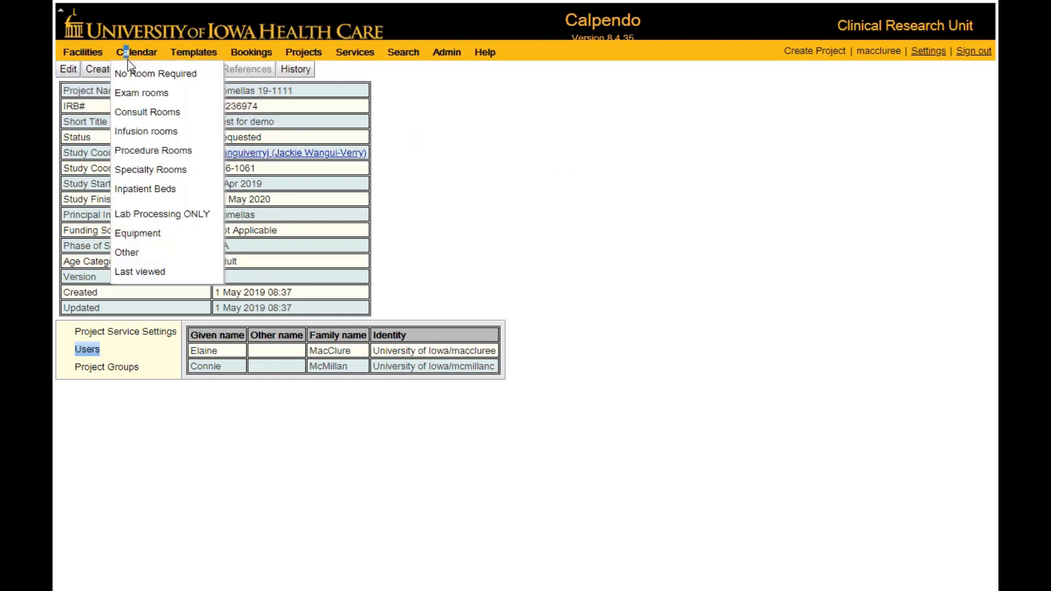
{"action": "left_click", "coordinate": [138, 73]}
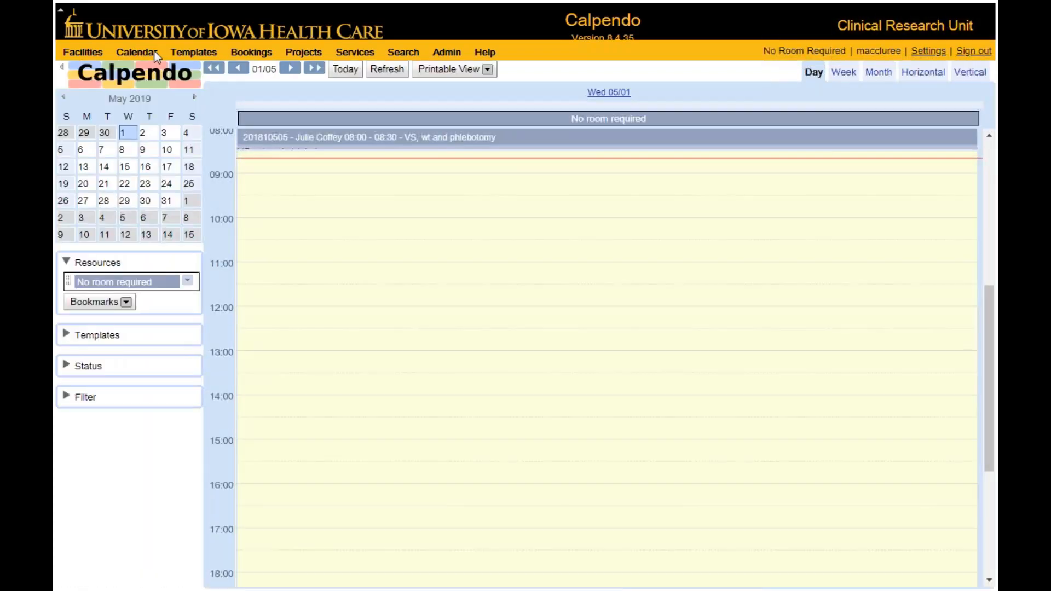
Open the list of own projects and display the details of the "Test for demo" project.
{"action": "left_click", "coordinate": [300, 54]}
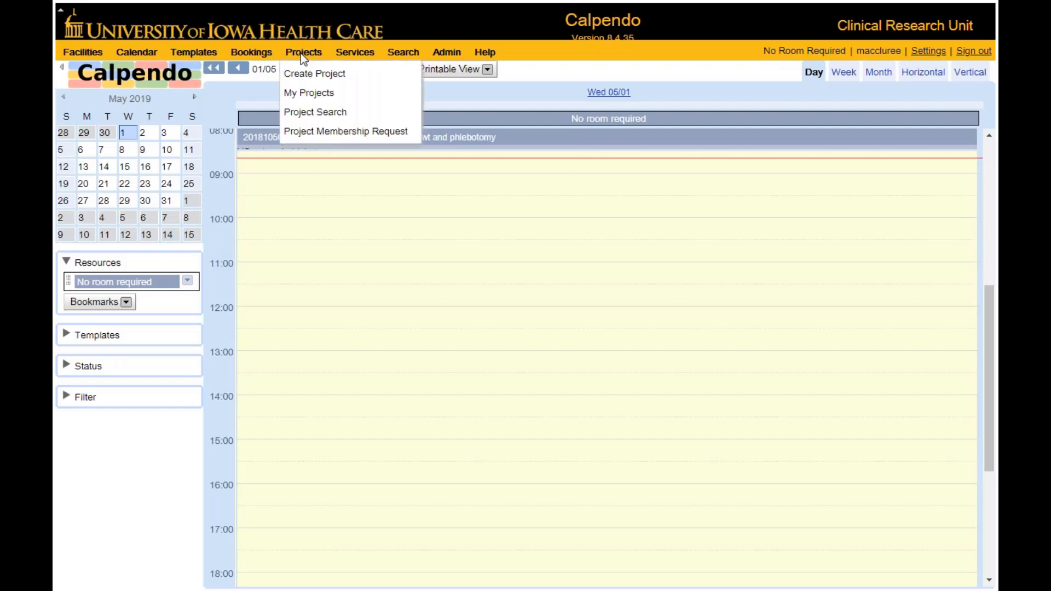
{"action": "left_click", "coordinate": [298, 93]}
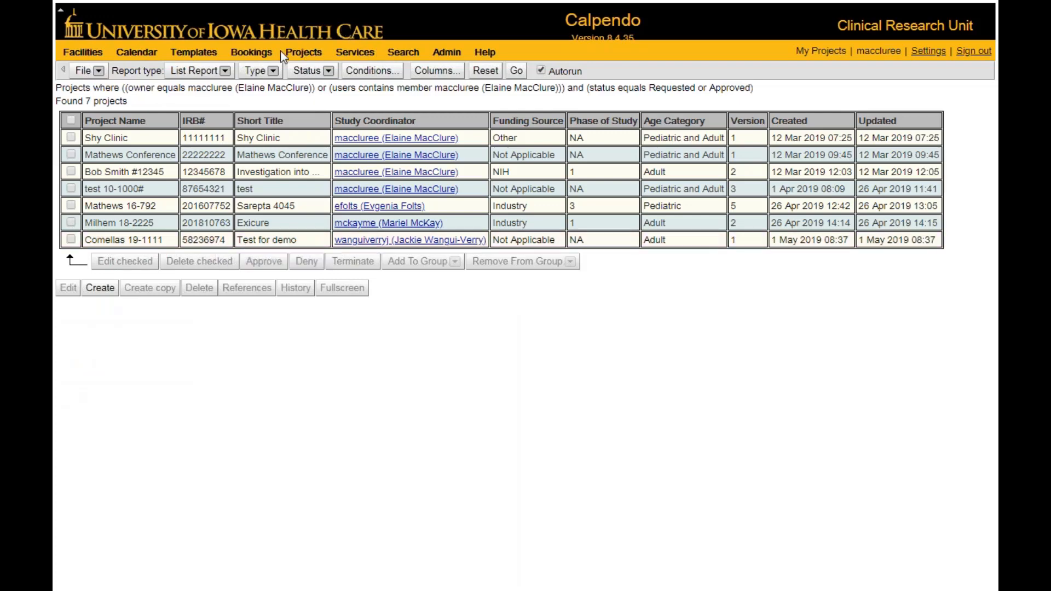
{"action": "left_click", "coordinate": [313, 58]}
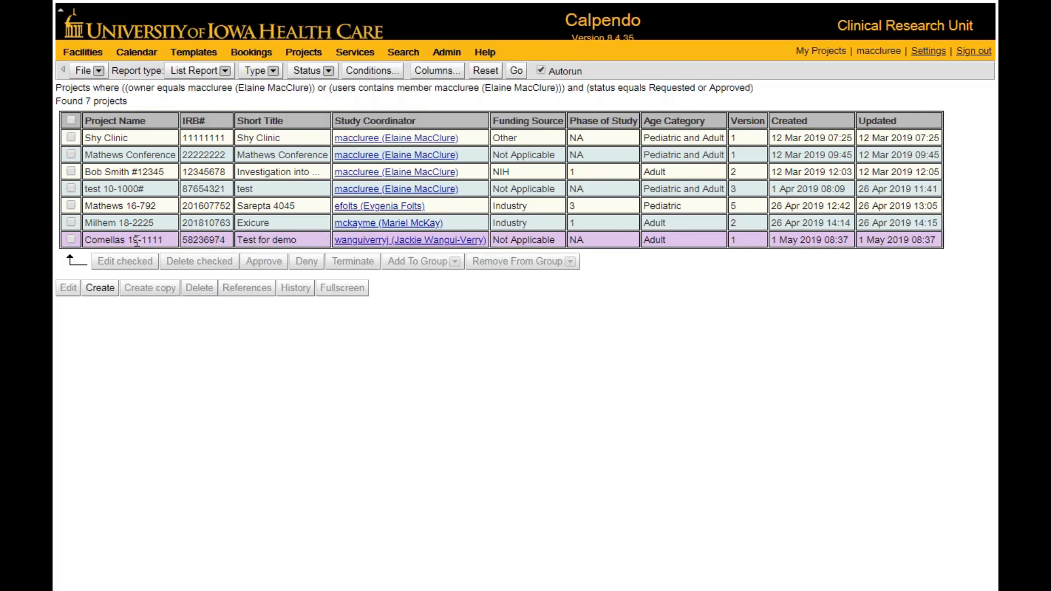
{"action": "left_click", "coordinate": [128, 242]}
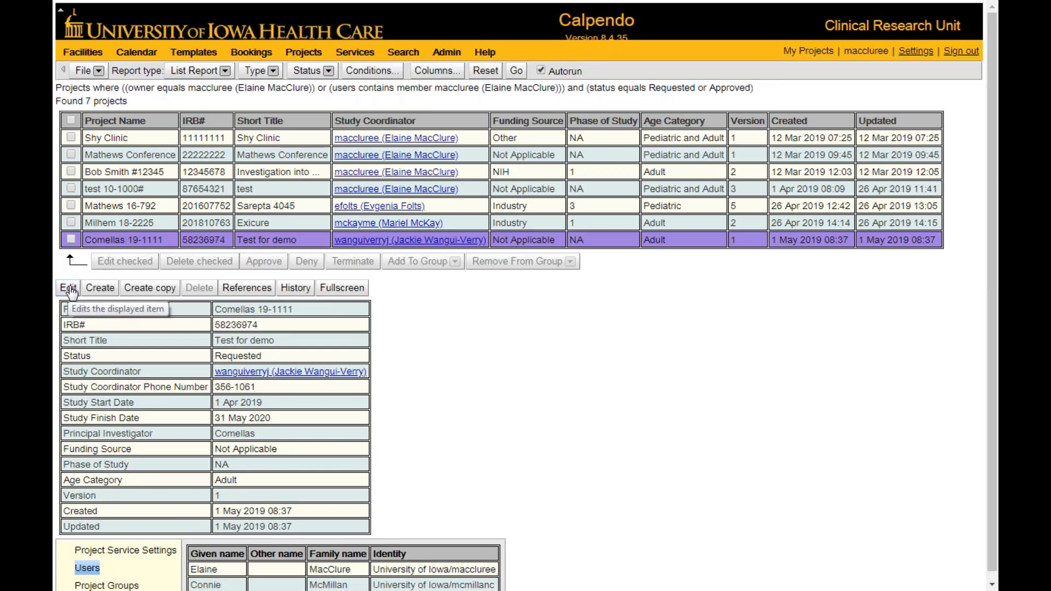
Edit the "Test for demo" project to add a third registered user to its user list, and save it.
{"action": "left_click", "coordinate": [70, 289]}
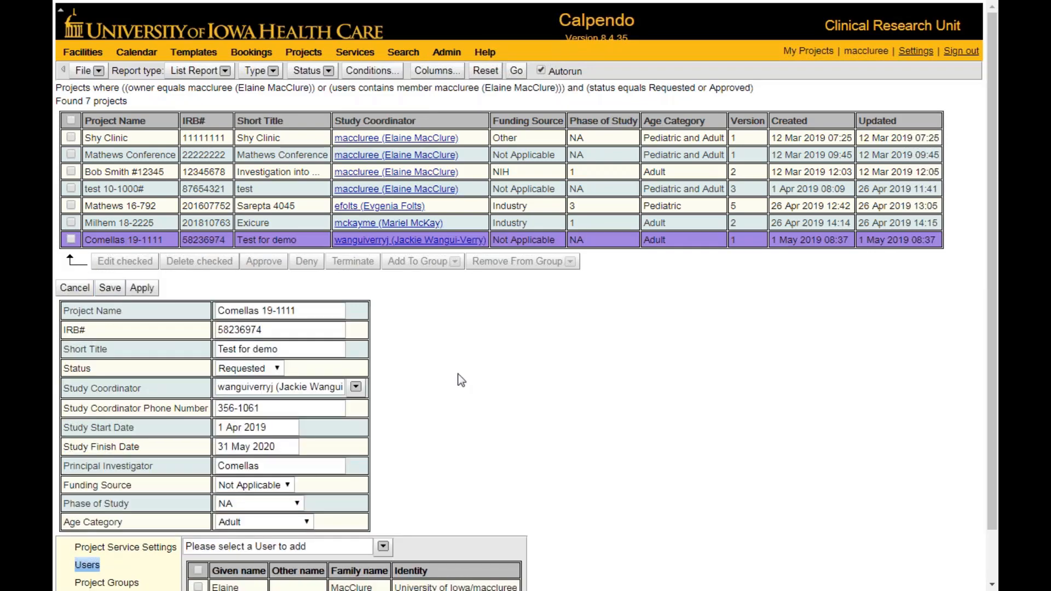
{"action": "scroll", "coordinate": [460, 376], "scroll_direction": "down", "scroll_amount": 1}
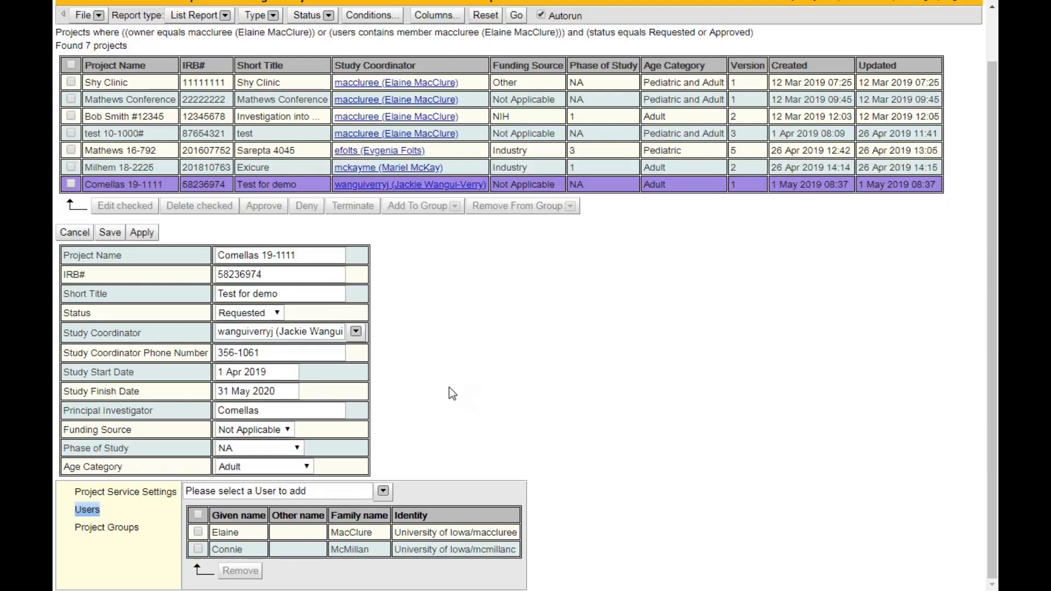
{"action": "left_click", "coordinate": [383, 491]}
{"action": "scroll", "coordinate": [544, 459], "scroll_direction": "down", "scroll_amount": 10}
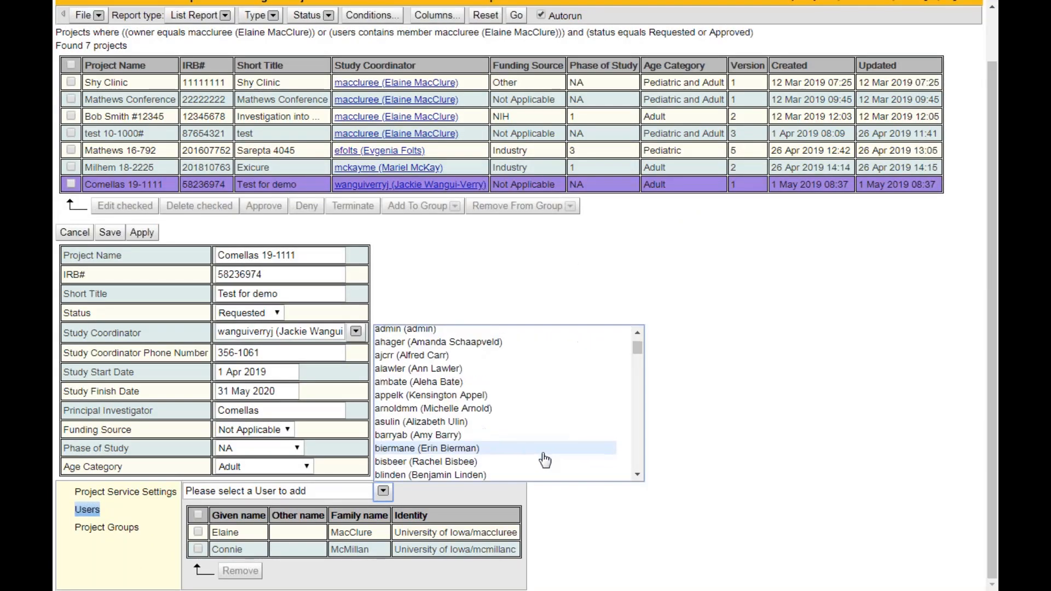
{"action": "scroll", "coordinate": [544, 458], "scroll_direction": "down", "scroll_amount": 5}
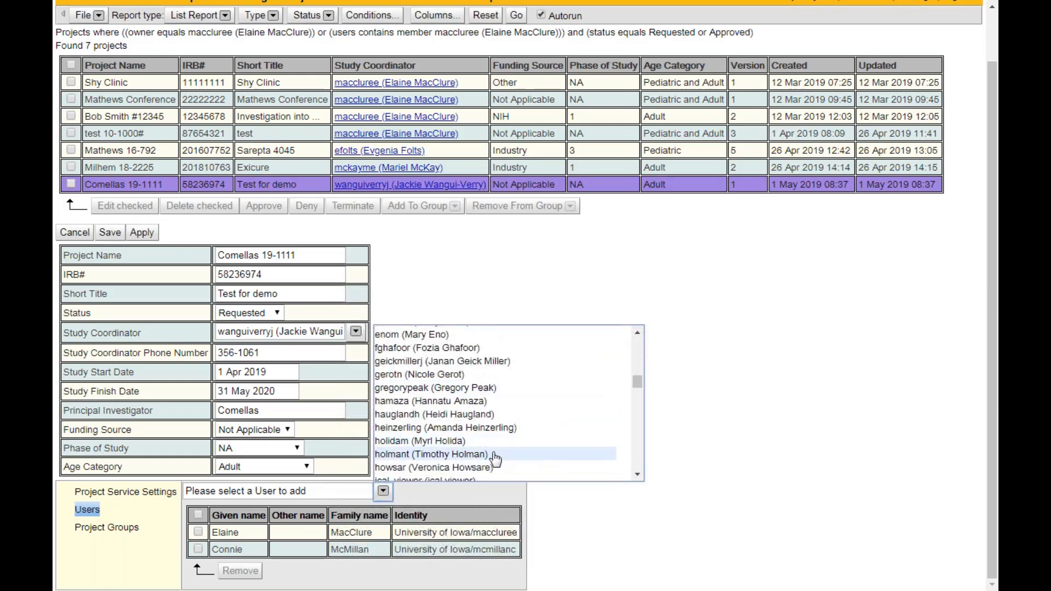
{"action": "left_click", "coordinate": [273, 489]}
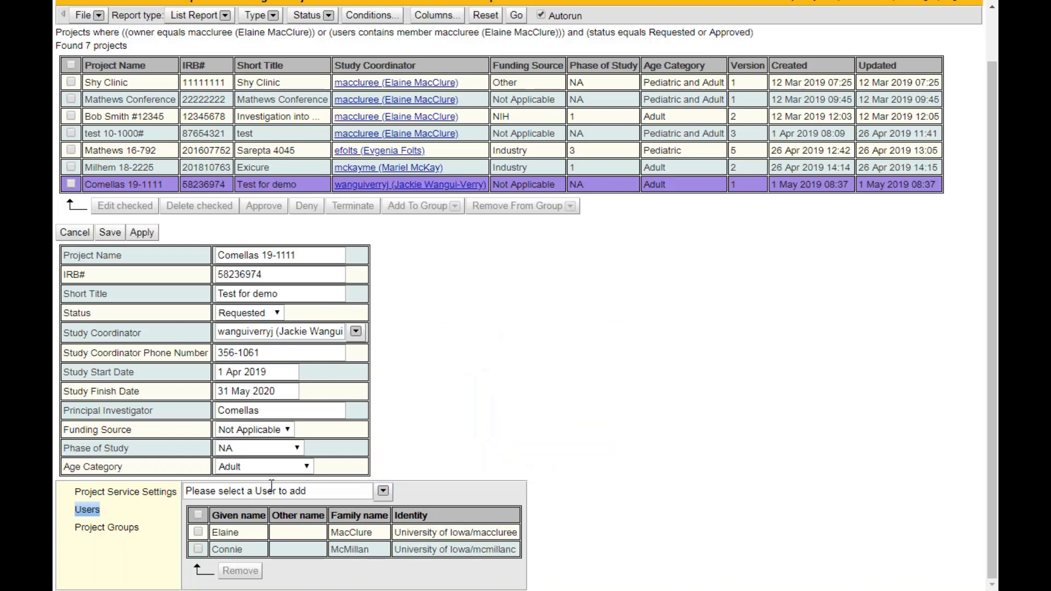
{"action": "left_click", "coordinate": [265, 490]}
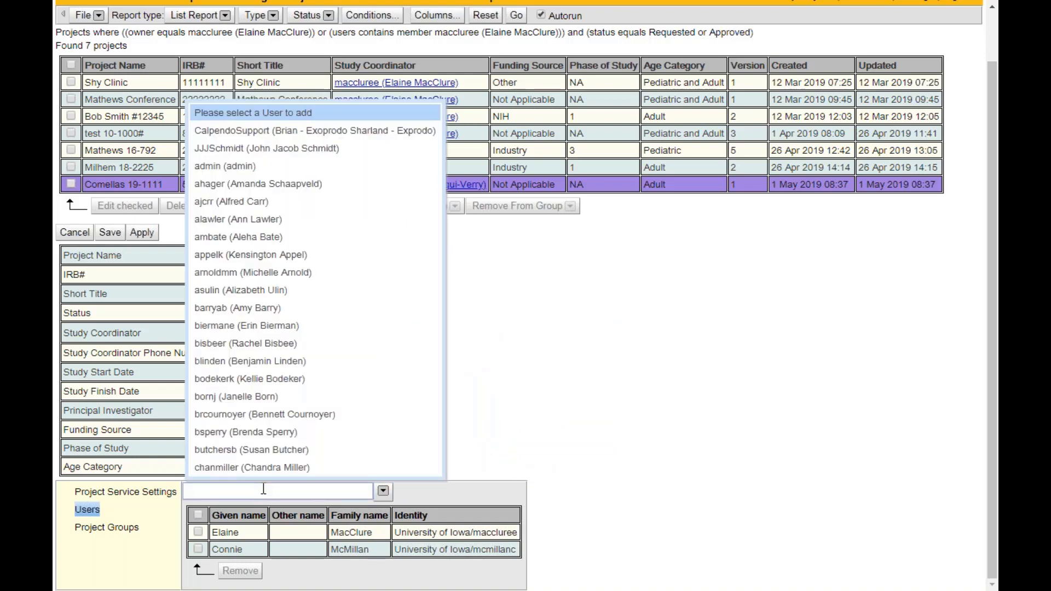
{"action": "type", "text": "holid"}
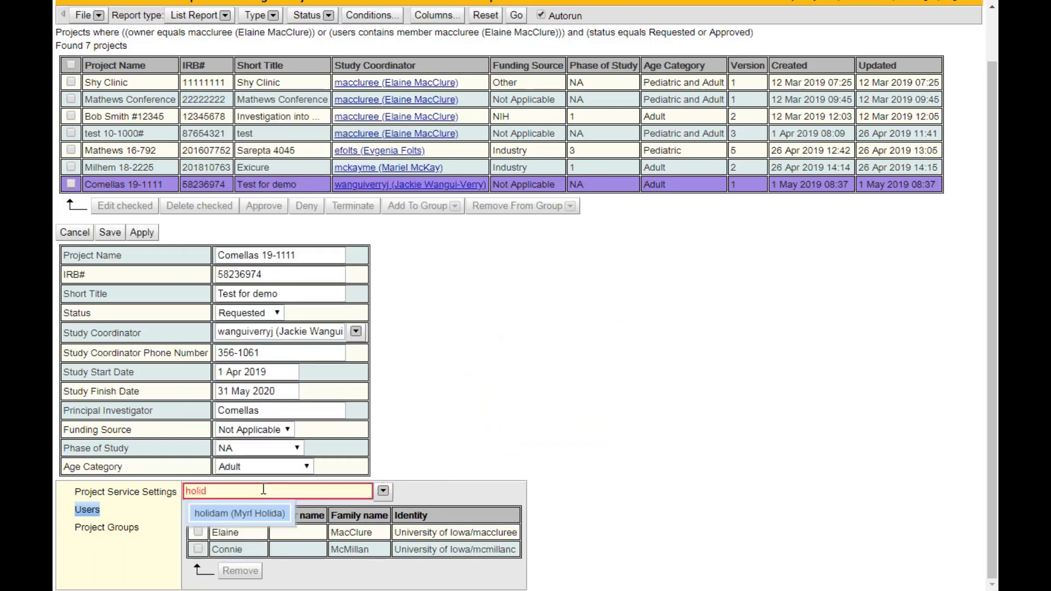
{"action": "key", "text": "Return"}
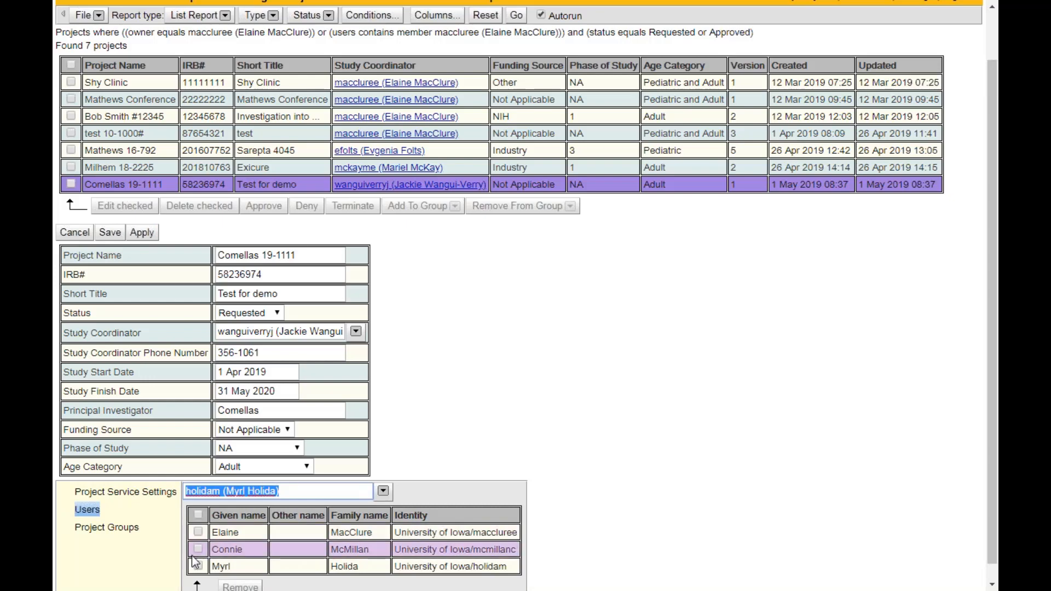
{"action": "left_click", "coordinate": [111, 234]}
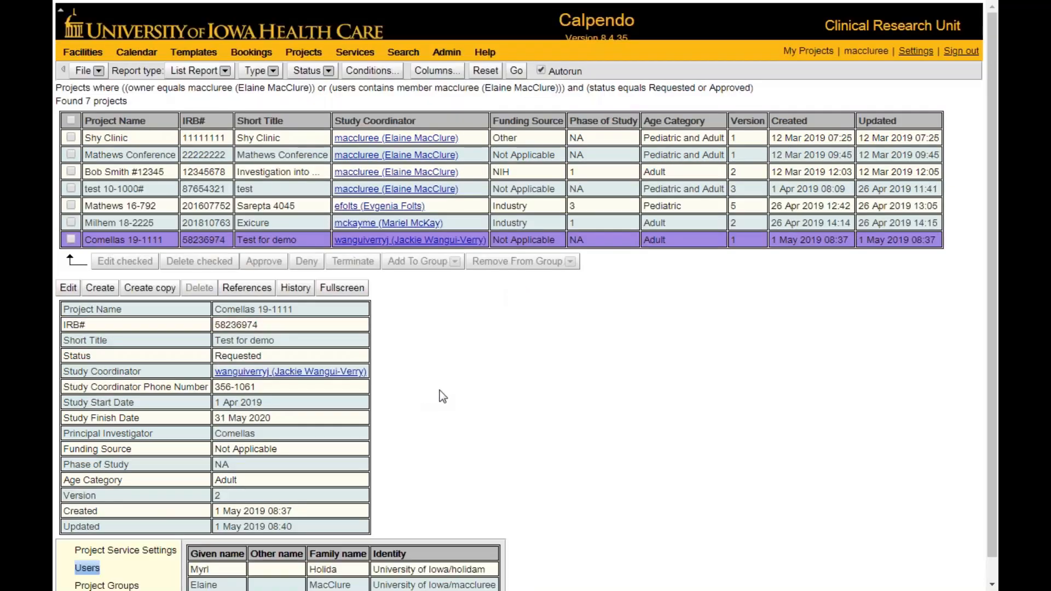
Edit the project again to remove the newly added third user from its user list, and save it.
{"action": "scroll", "coordinate": [439, 390], "scroll_direction": "down", "scroll_amount": 1}
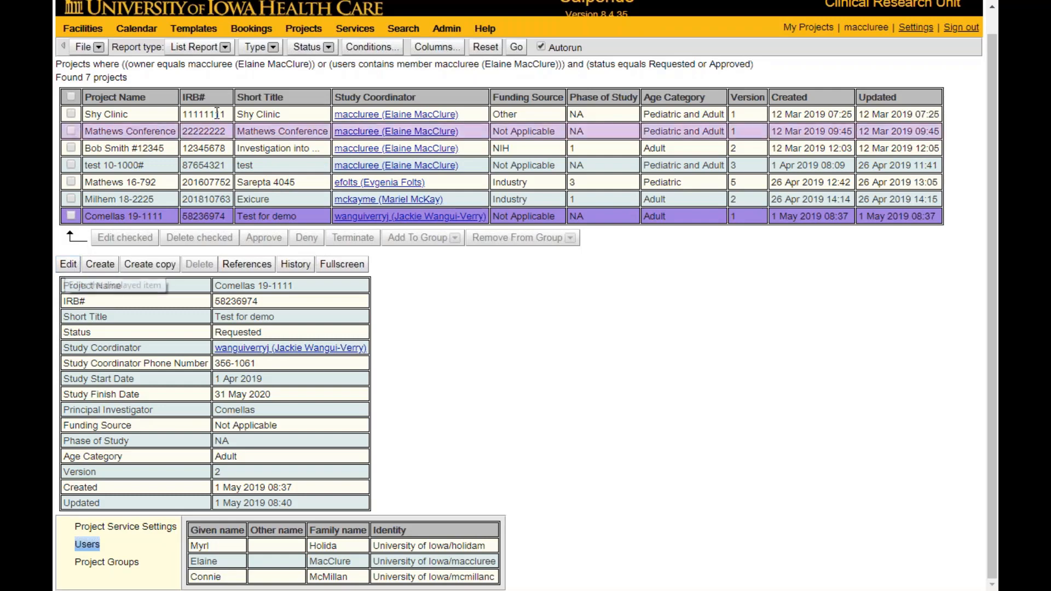
{"action": "left_click", "coordinate": [68, 264]}
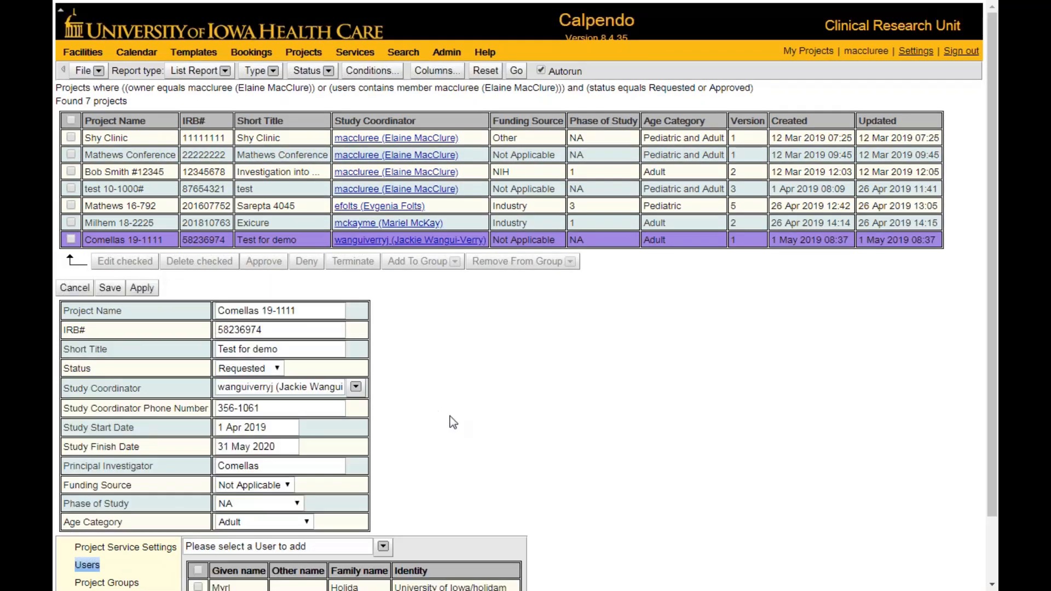
{"action": "scroll", "coordinate": [452, 423], "scroll_direction": "down", "scroll_amount": 3}
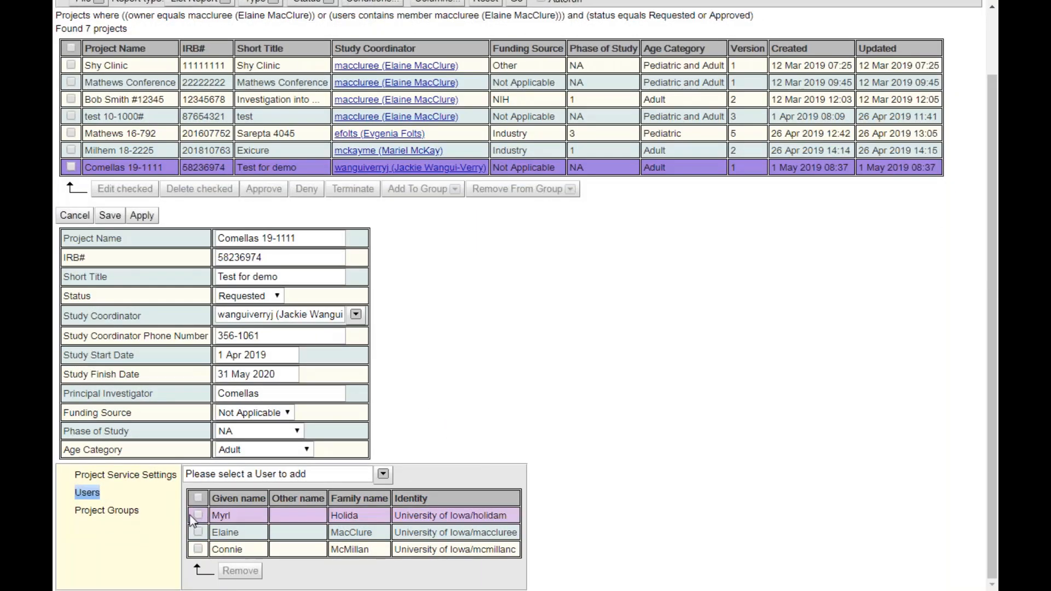
{"action": "left_click", "coordinate": [198, 516]}
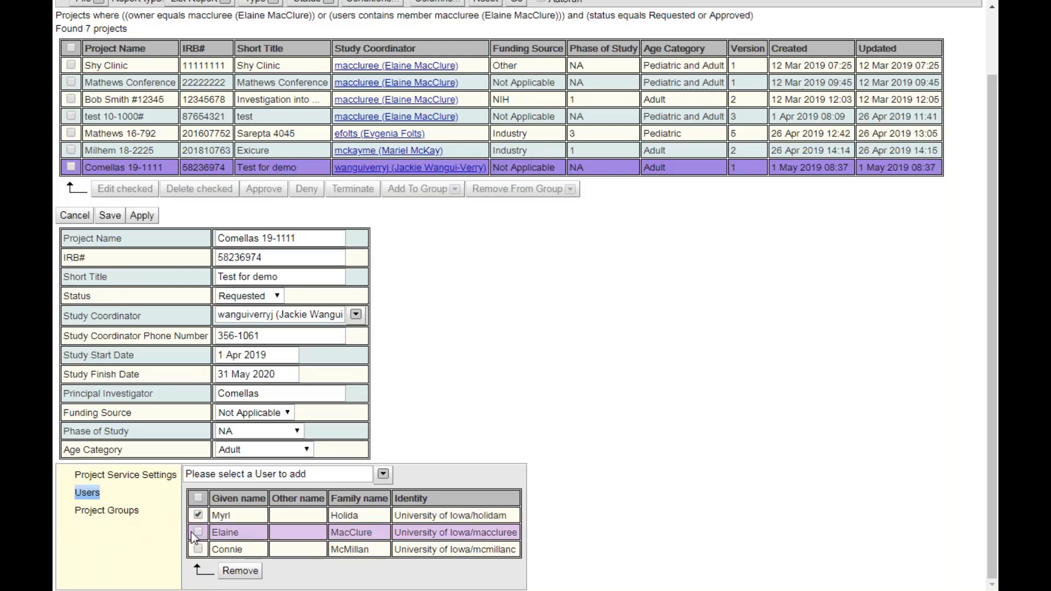
{"action": "left_click", "coordinate": [239, 572]}
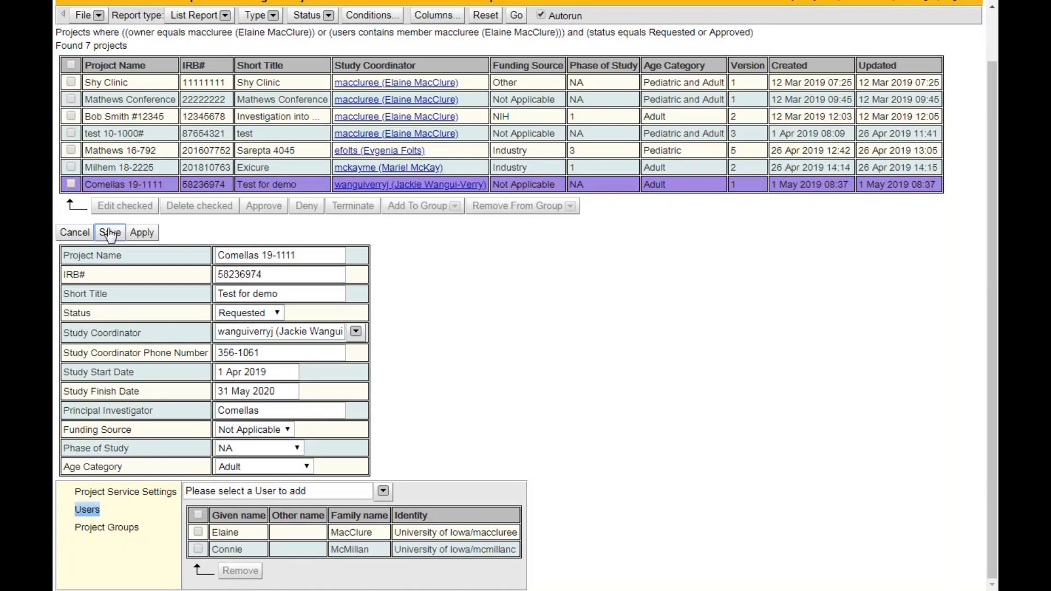
{"action": "left_click", "coordinate": [109, 231]}
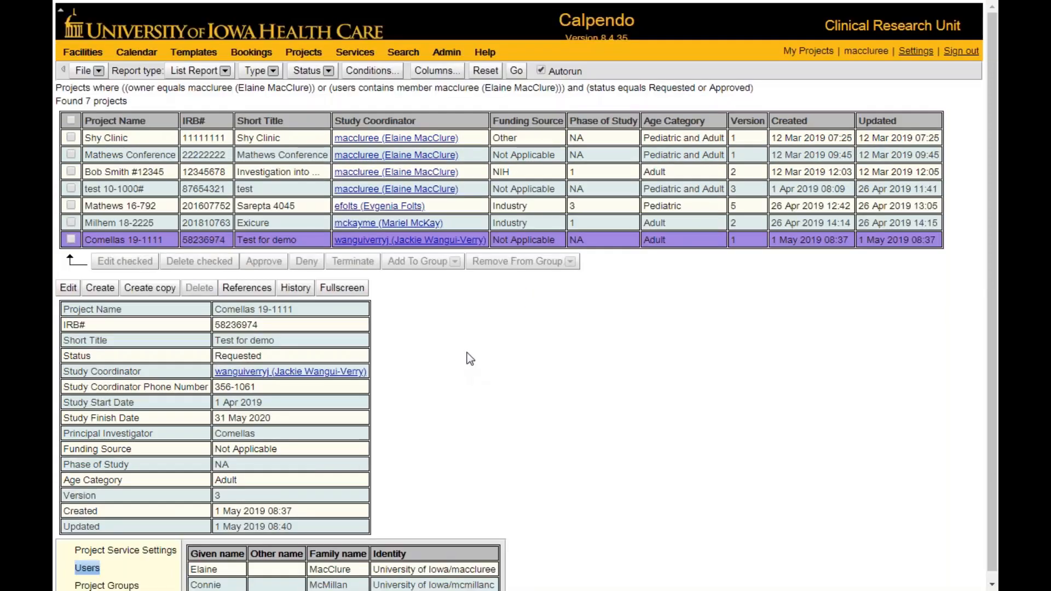
{"action": "left_click", "coordinate": [90, 52]}
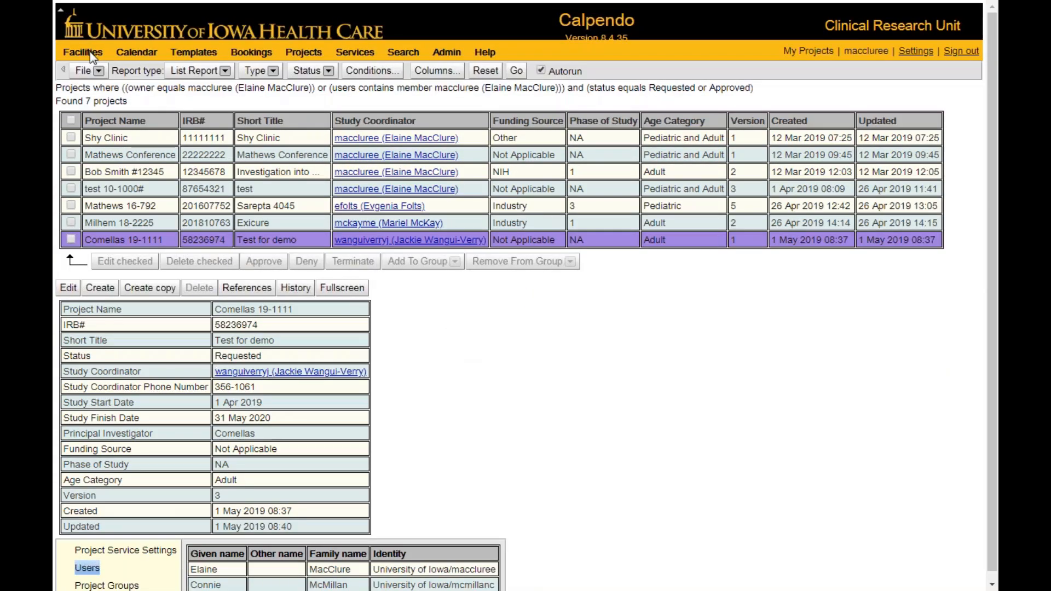